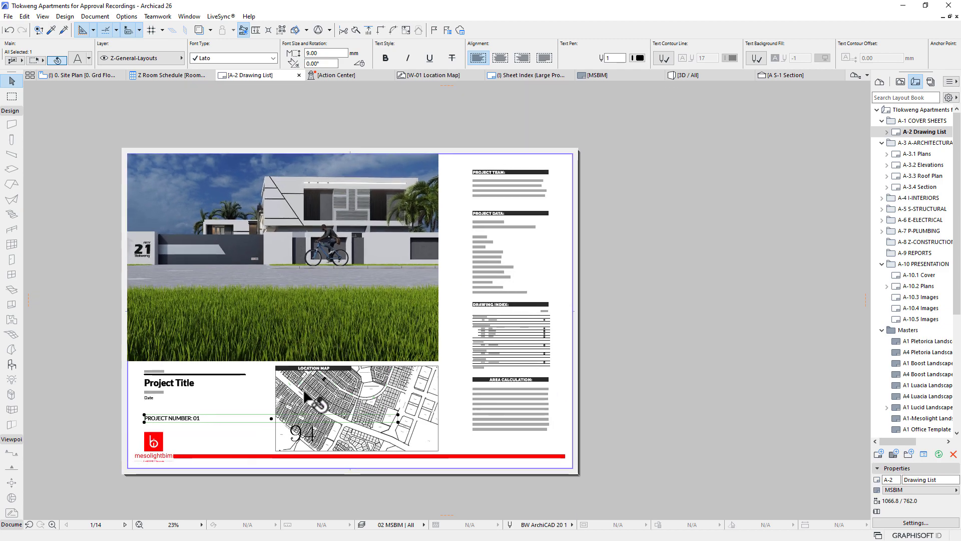
Step: Examine the project team, project data and area calculation text blocks on the cover sheet layout
scroll(549, 174, "up", 3)
scroll(497, 231, "up", 1)
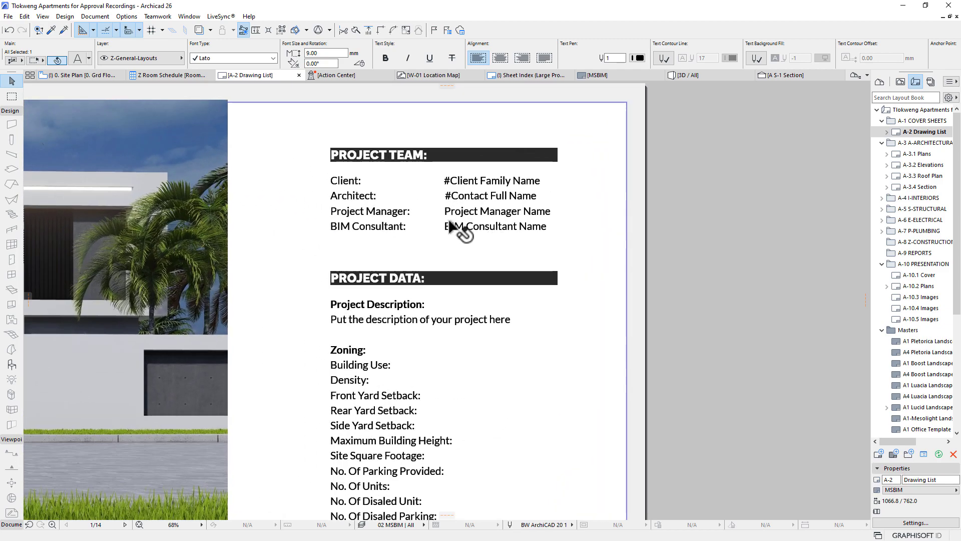
left_click(393, 212)
left_click(358, 325)
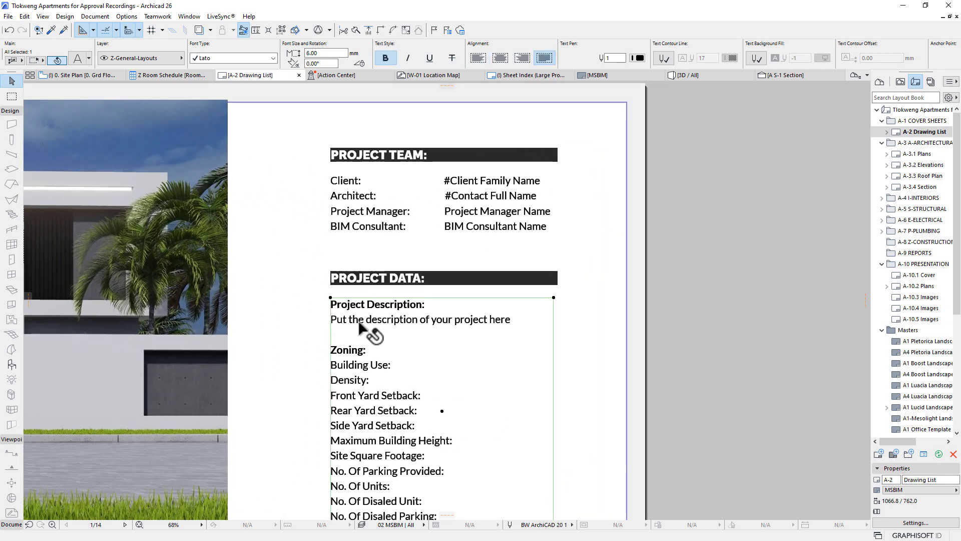
scroll(393, 232, "down", 5)
scroll(364, 394, "up", 5)
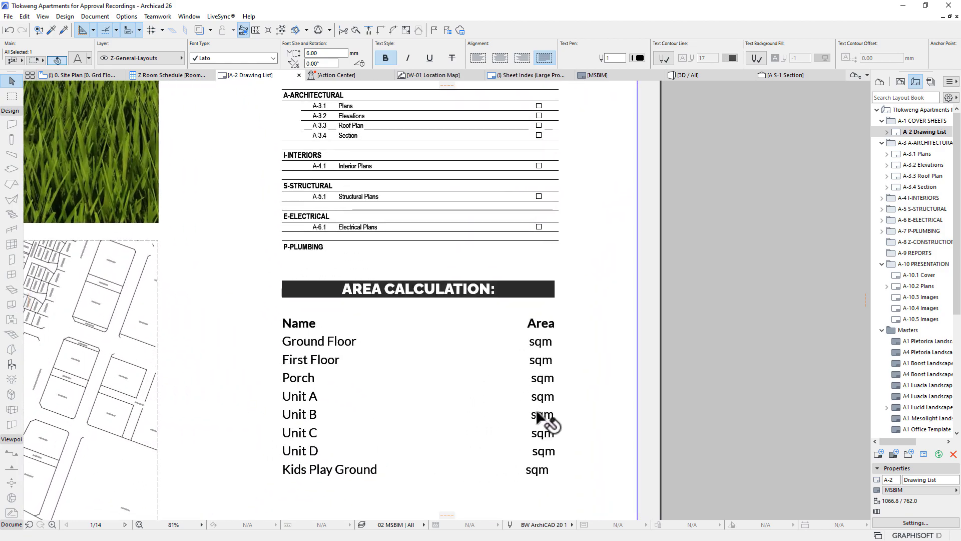
left_click(548, 392)
scroll(690, 357, "down", 1)
scroll(690, 356, "down", 4)
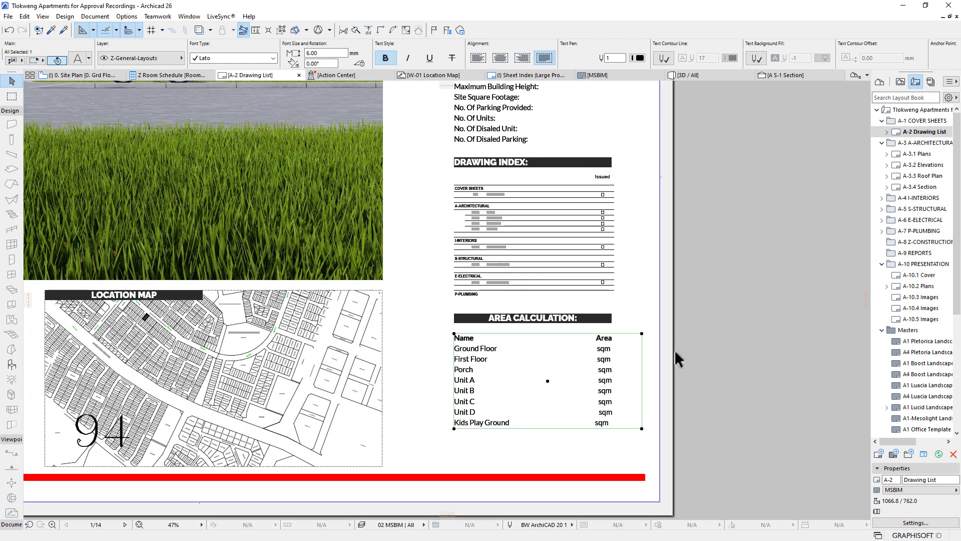
Step: Replace the "Project Title" placeholder below the title line with the Project Name autotext from Project Details
scroll(303, 359, "up", 7)
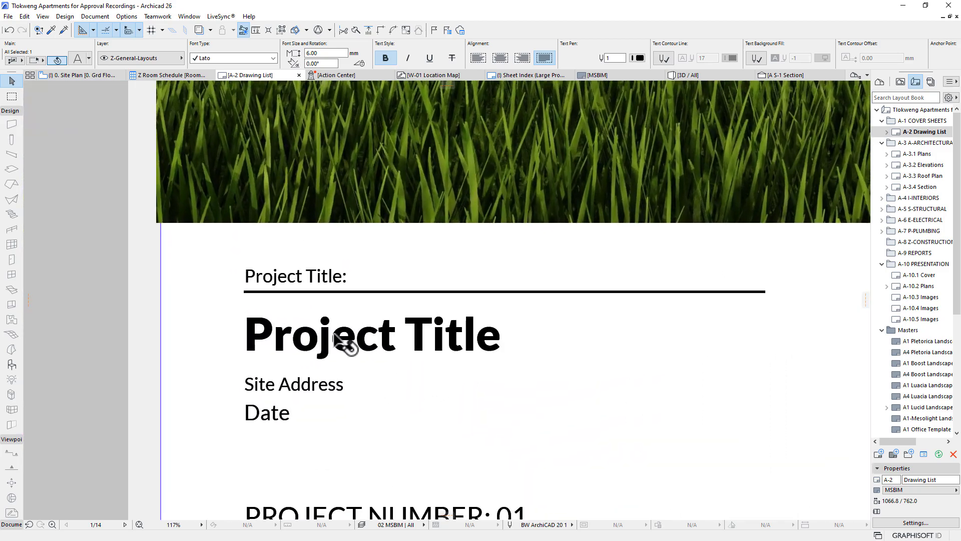
double_click(347, 338)
left_click_drag(342, 337, 43, 306)
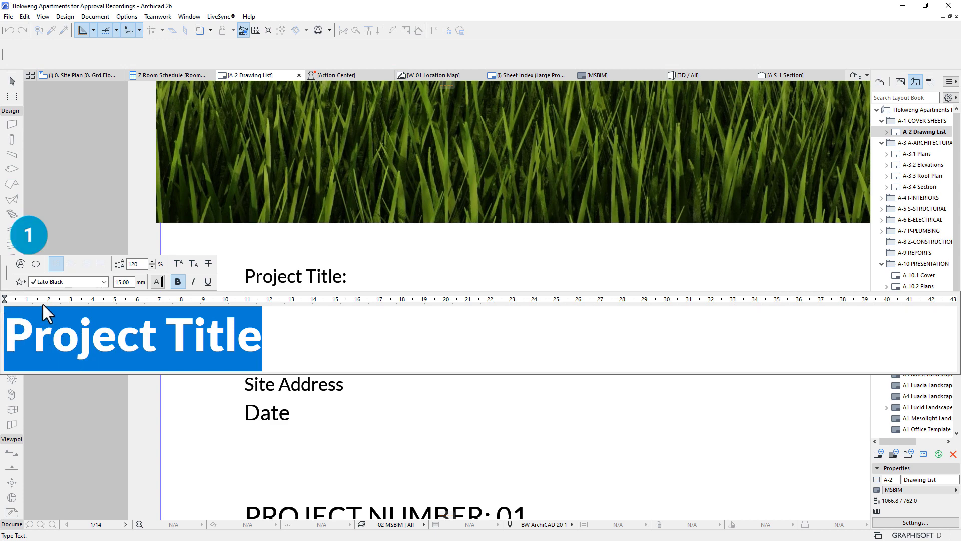
left_click(20, 264)
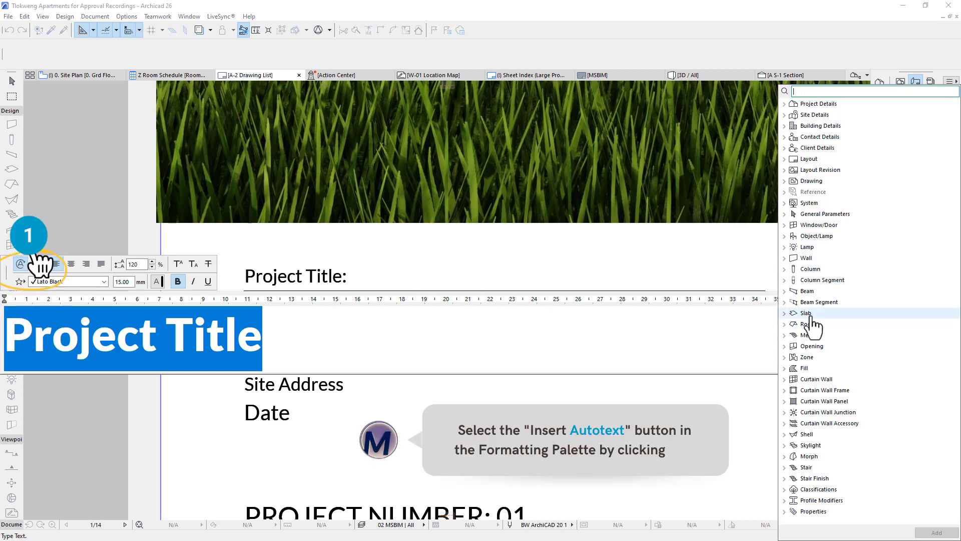
left_click(784, 104)
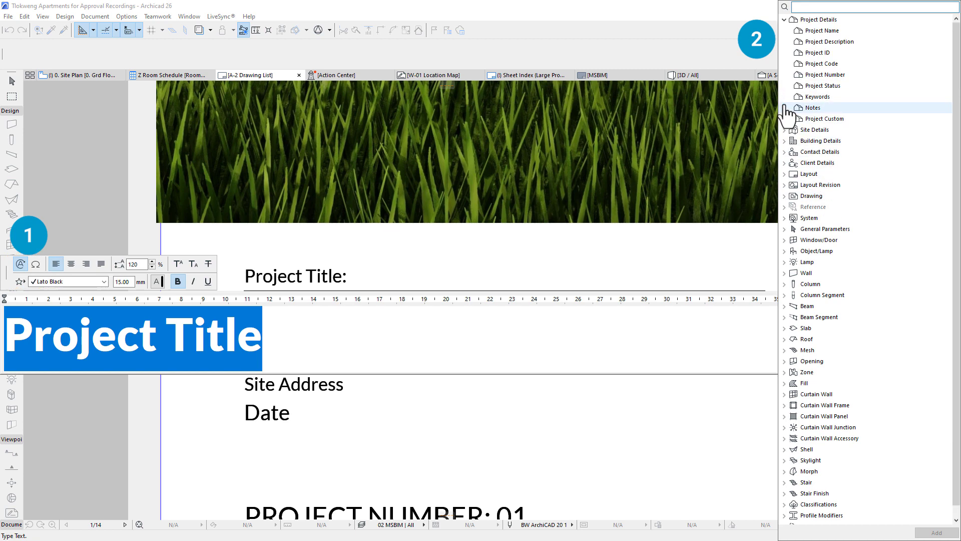
left_click(822, 32)
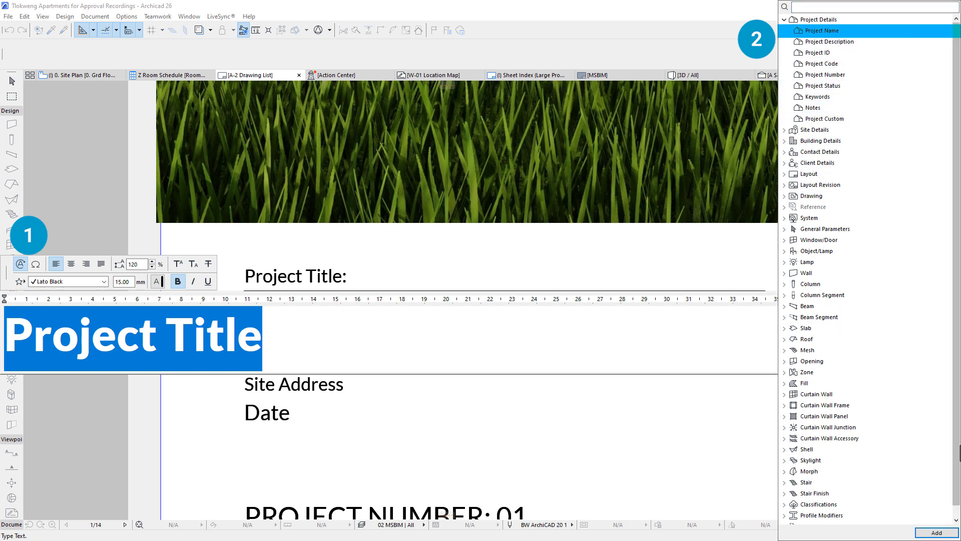
left_click(931, 533)
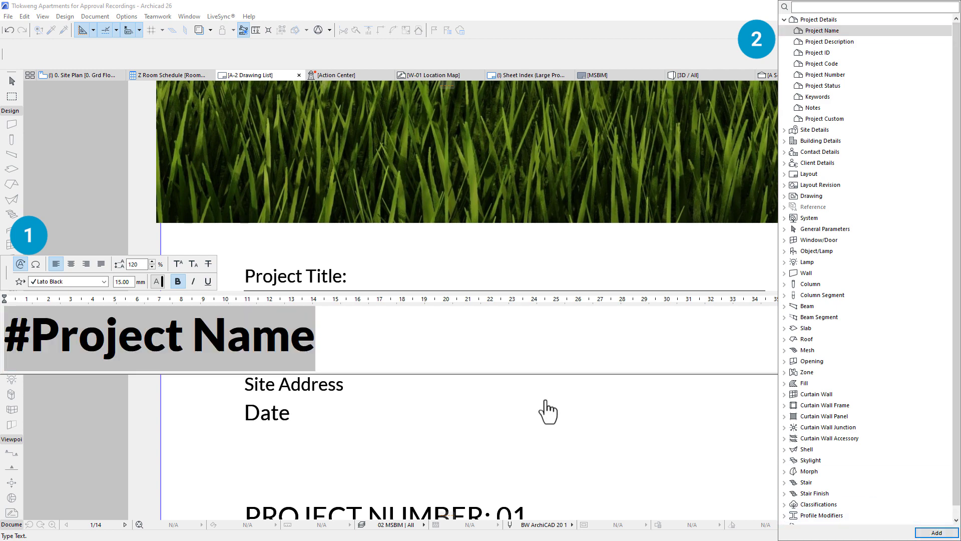
left_click(345, 413)
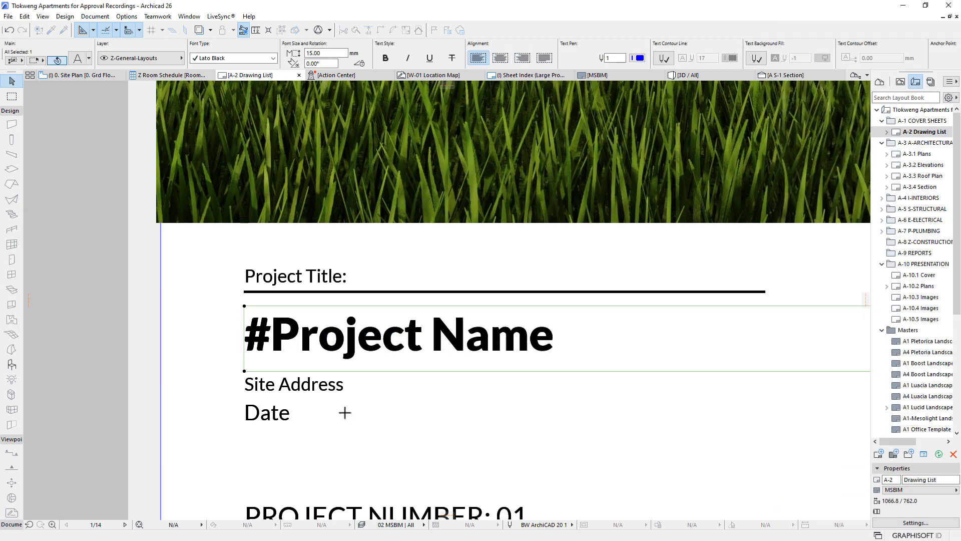
Step: Replace the "Site Address" placeholder with the Site Full Address autotext from Site Details
left_click(299, 392)
double_click(300, 393)
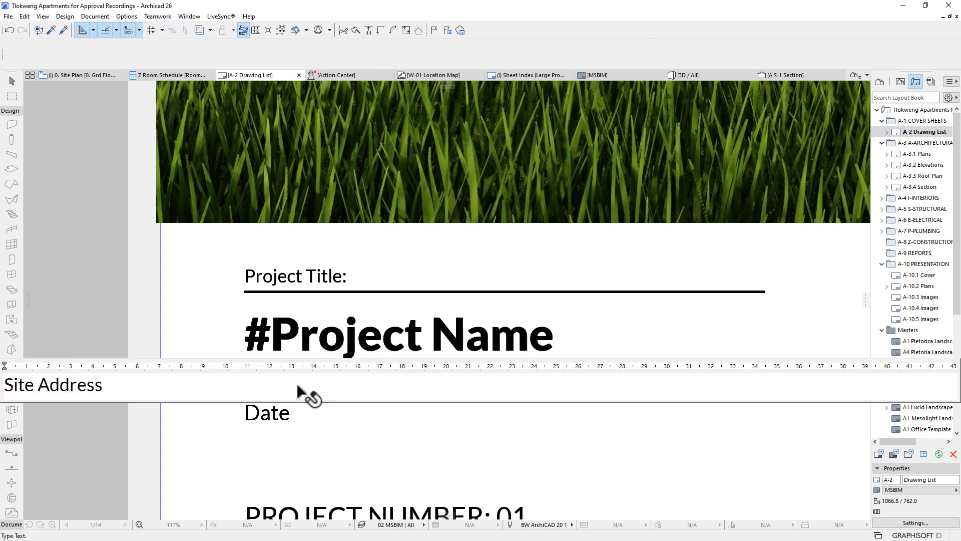
left_click_drag(103, 391, 5, 387)
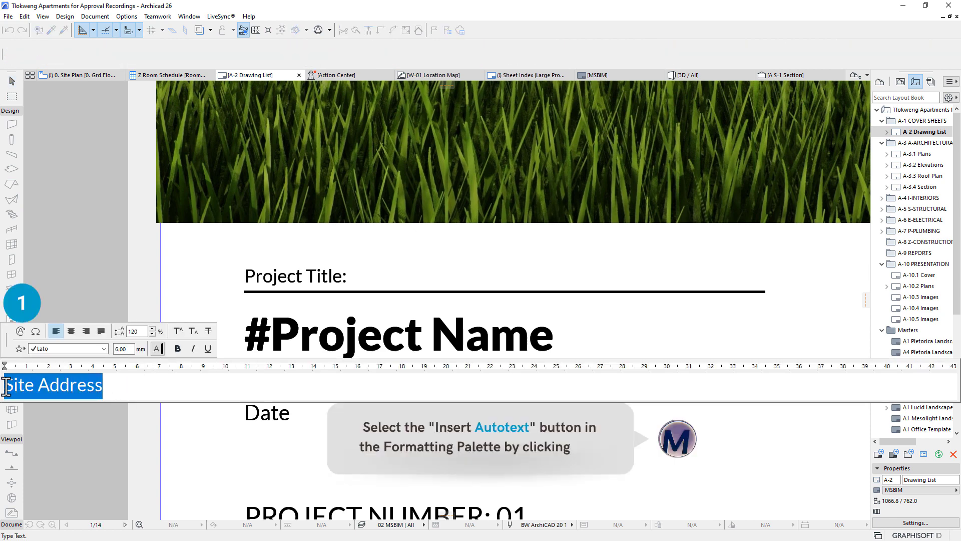
left_click(21, 331)
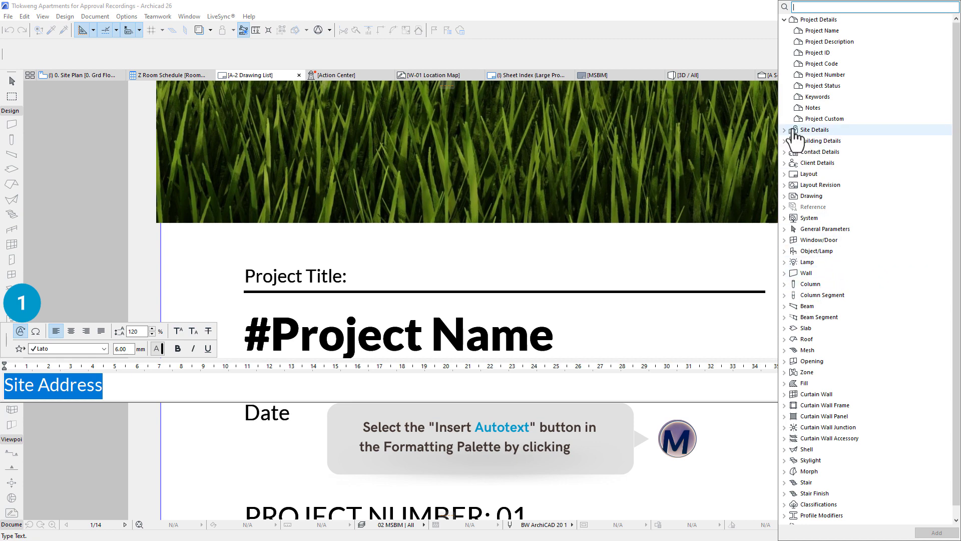
left_click(784, 19)
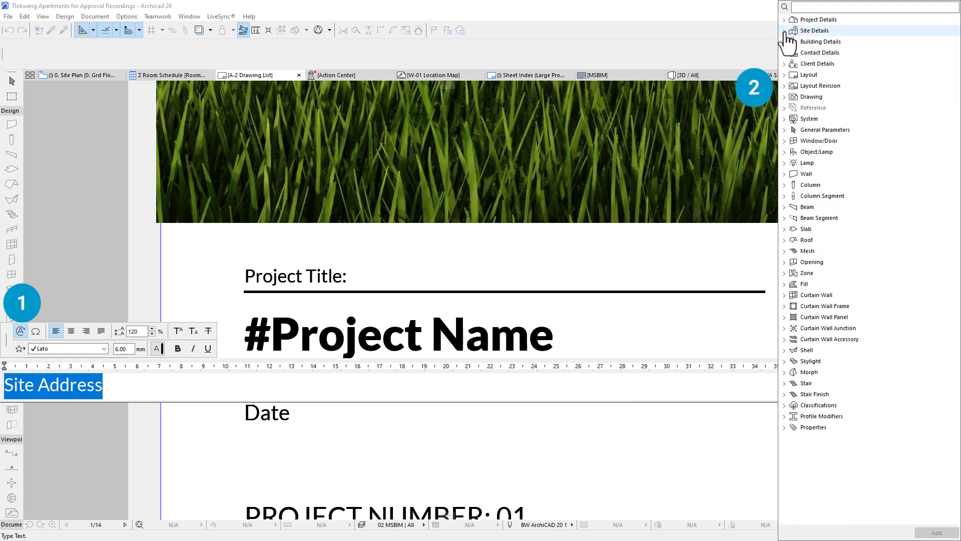
left_click(785, 30)
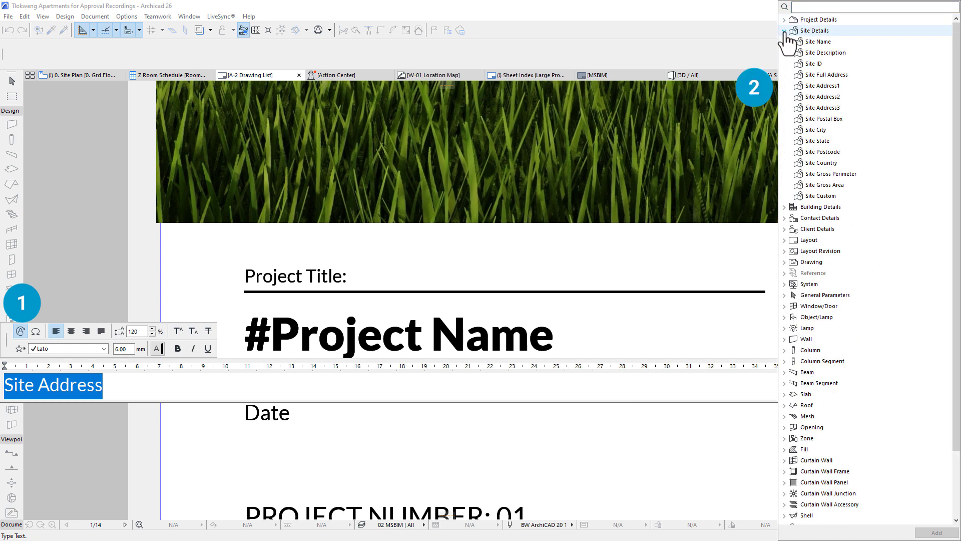
left_click(830, 76)
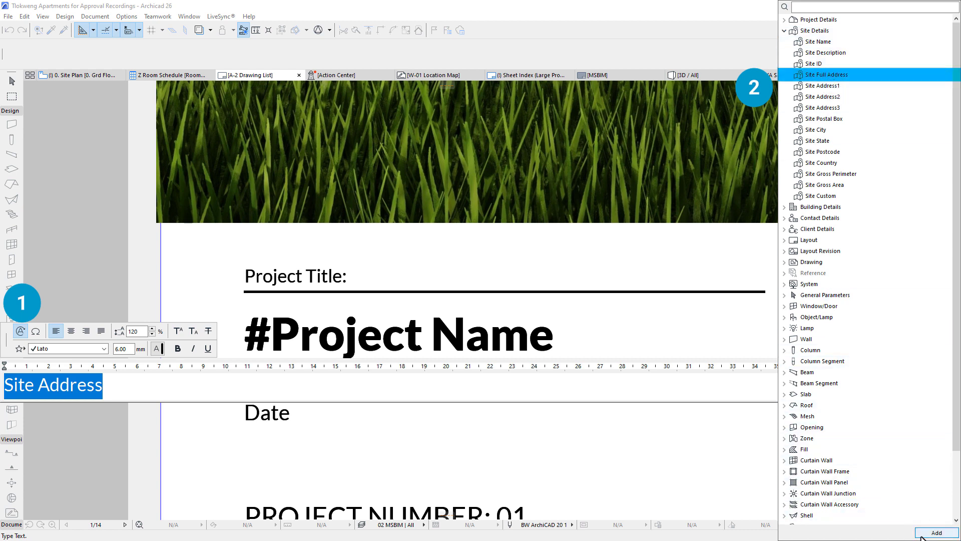
left_click(923, 534)
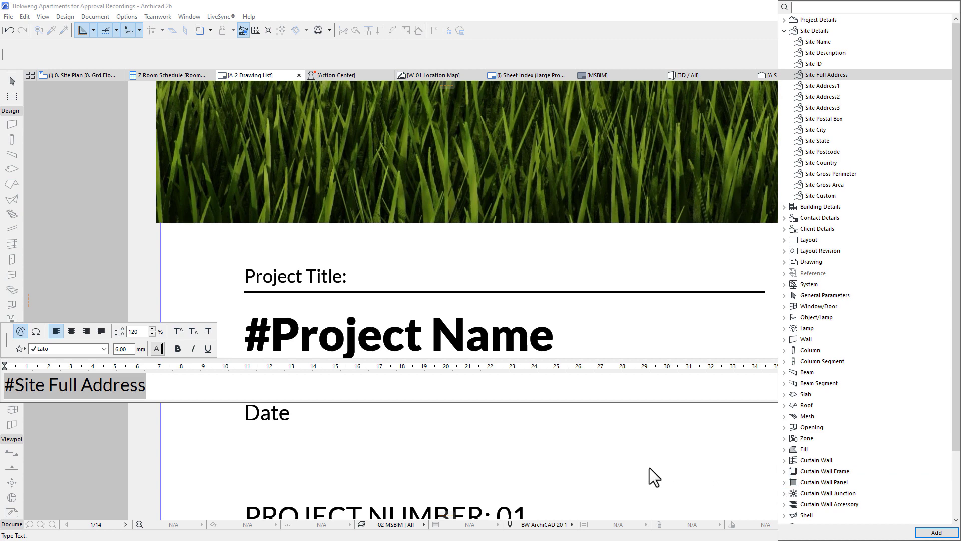
left_click(590, 471)
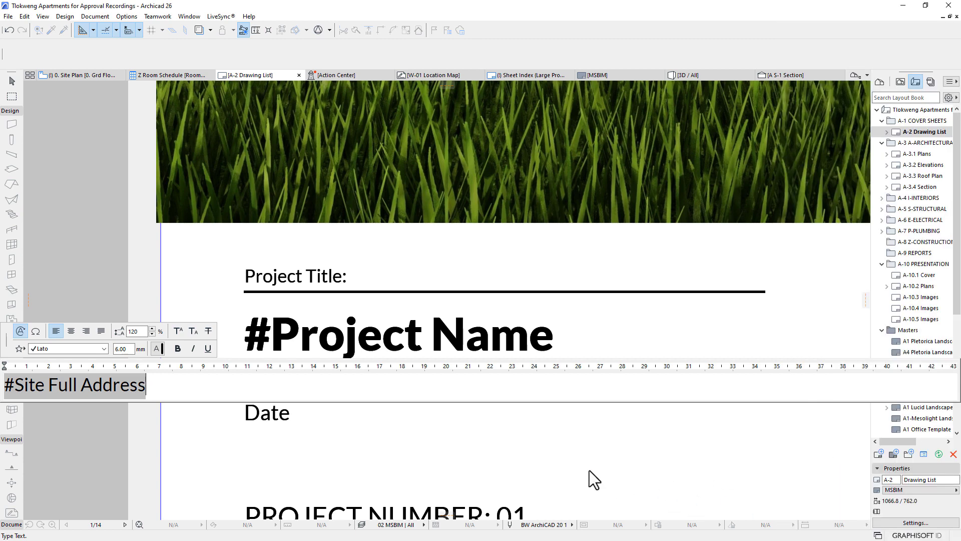
left_click(382, 436)
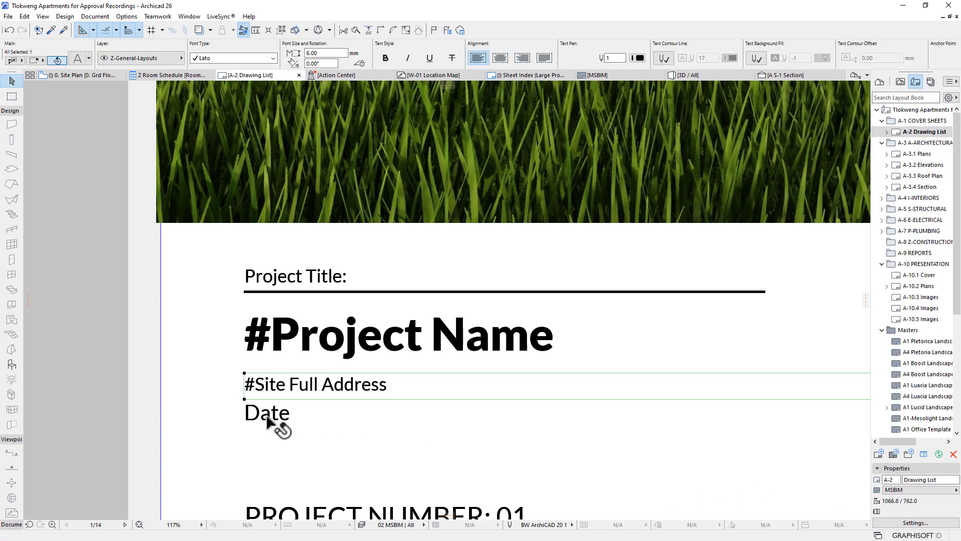
Step: Replace the "Date" placeholder with the system autotext Date (short)
left_click(273, 423)
double_click(273, 423)
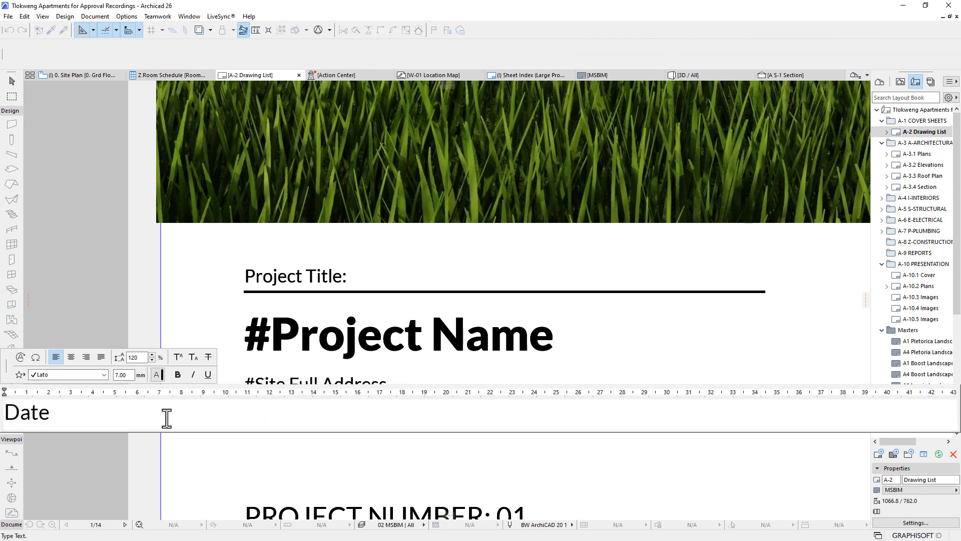
left_click_drag(155, 421, 2, 412)
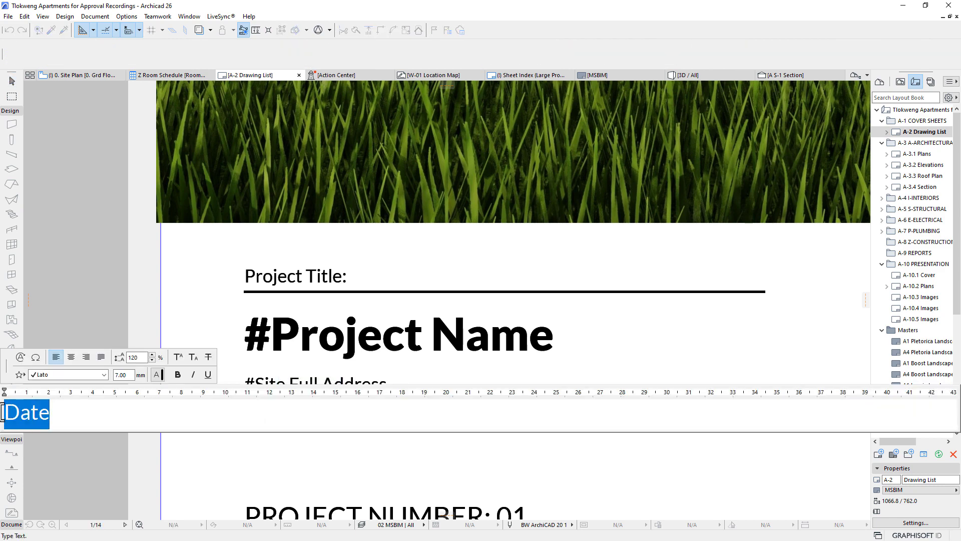
left_click(23, 357)
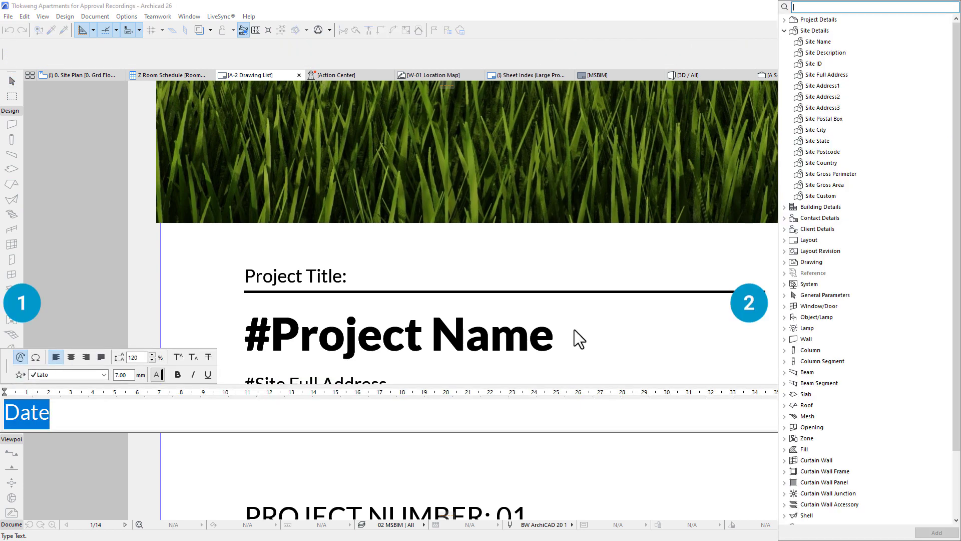
double_click(807, 283)
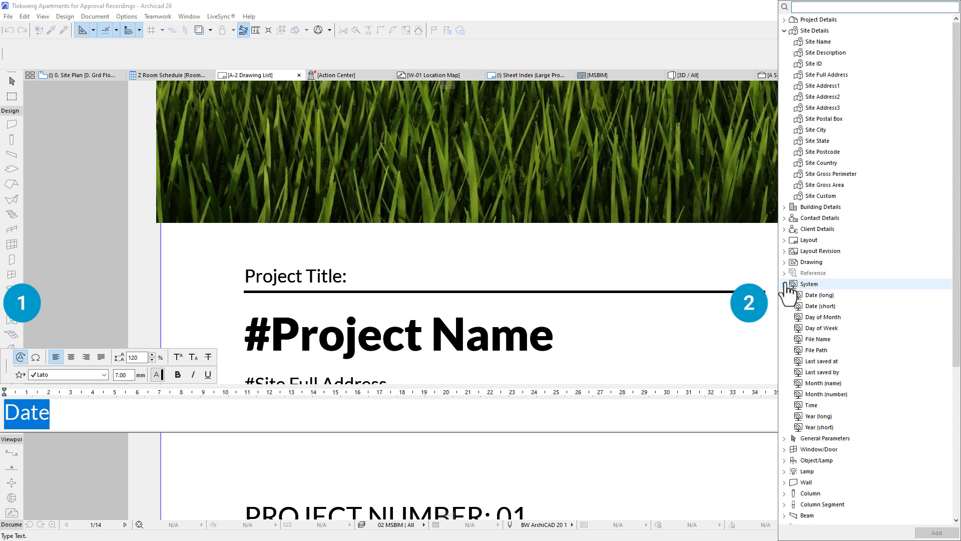
left_click(821, 306)
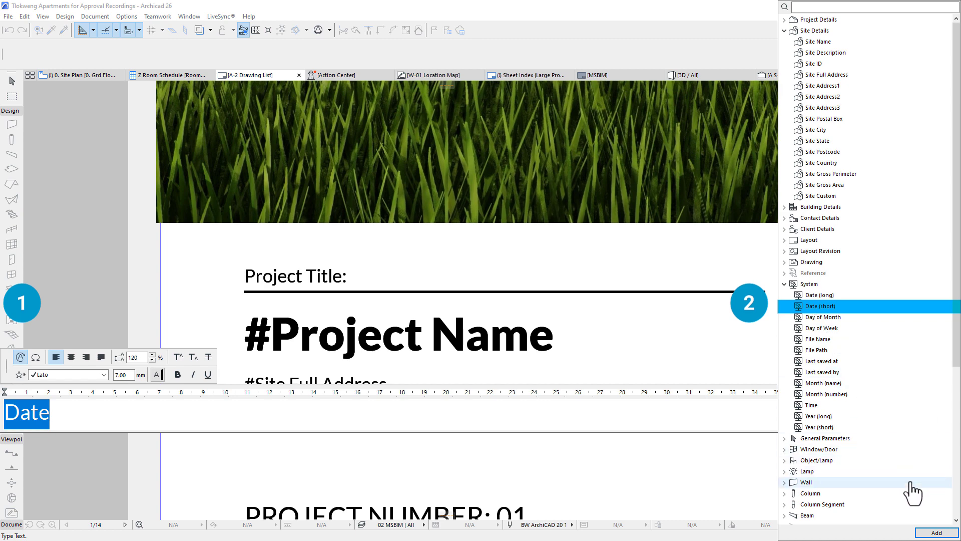
left_click(935, 533)
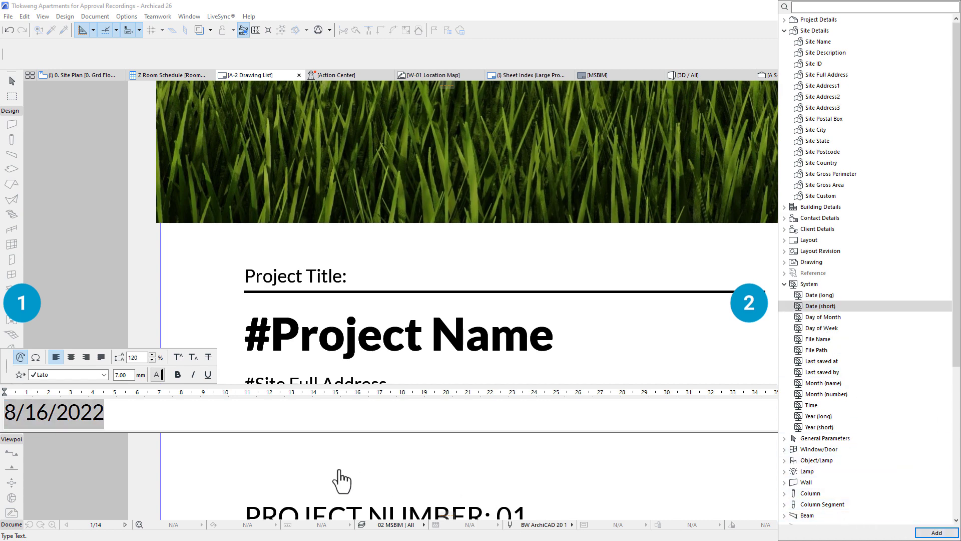
left_click(264, 457)
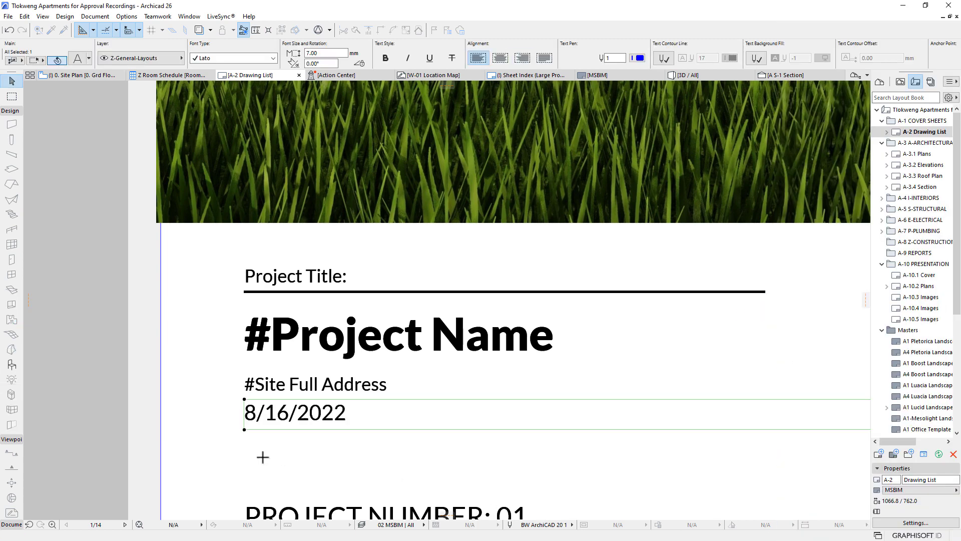
Step: Replace the "01" after "PROJECT NUMBER:" with the Project Number autotext from Project Details
scroll(162, 299, "down", 3)
scroll(257, 490, "up", 5)
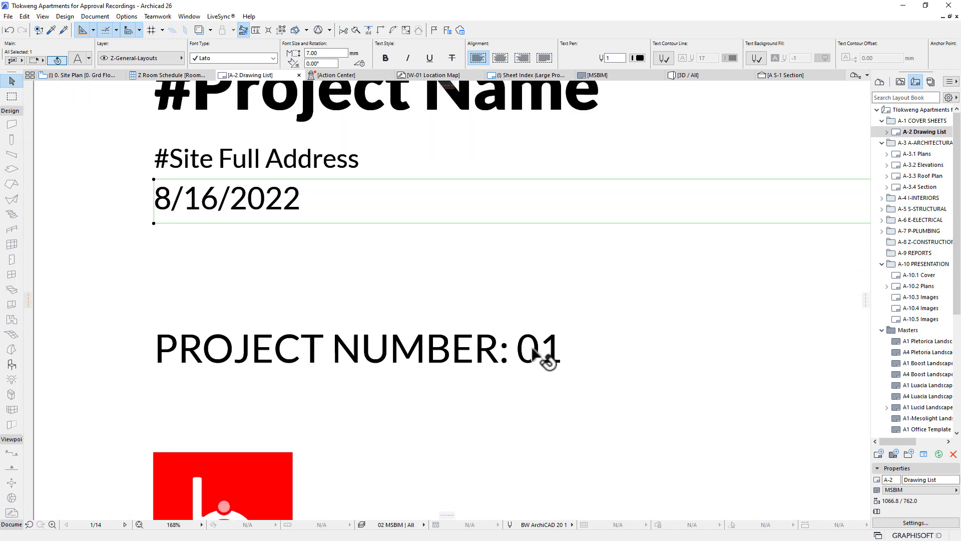
double_click(549, 361)
left_click(401, 350)
left_click_drag(369, 349, 416, 346)
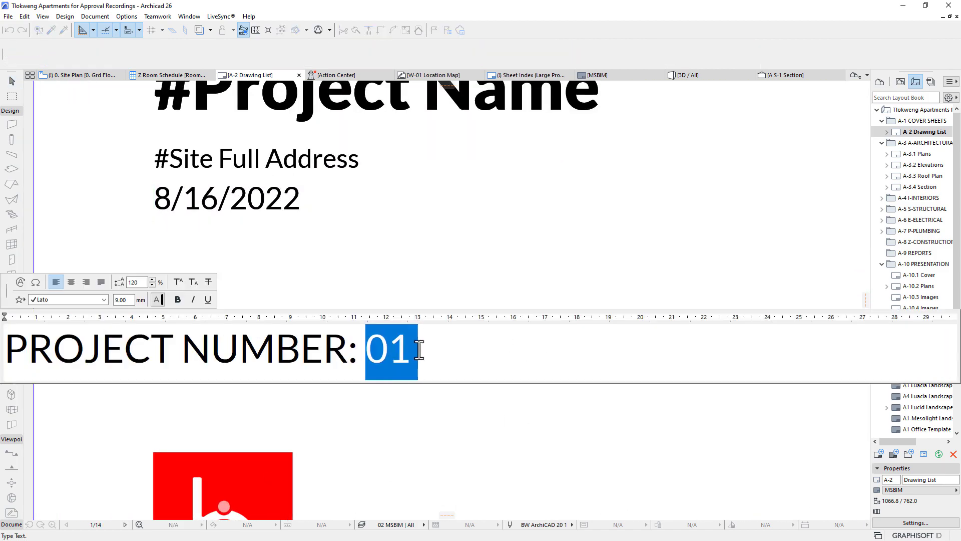
left_click(19, 282)
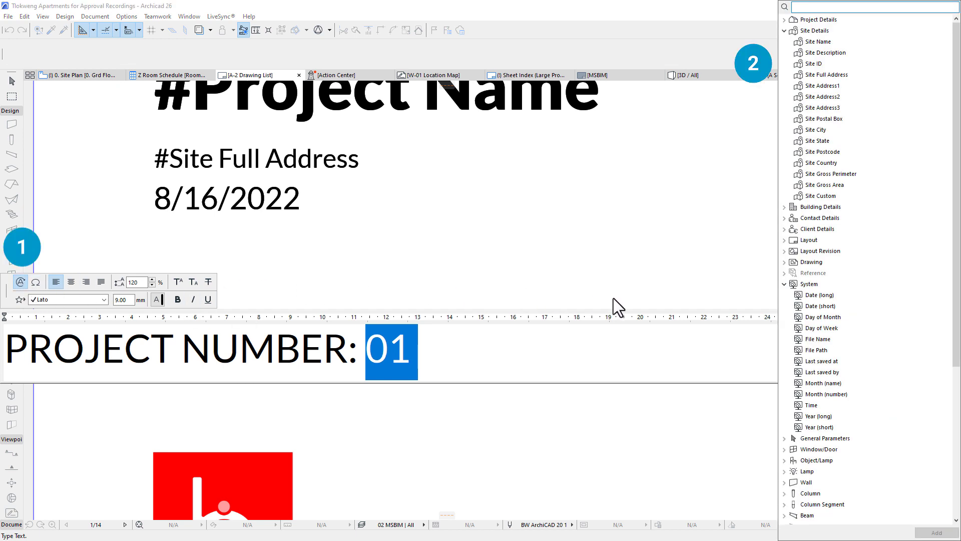
left_click(785, 283)
left_click(785, 262)
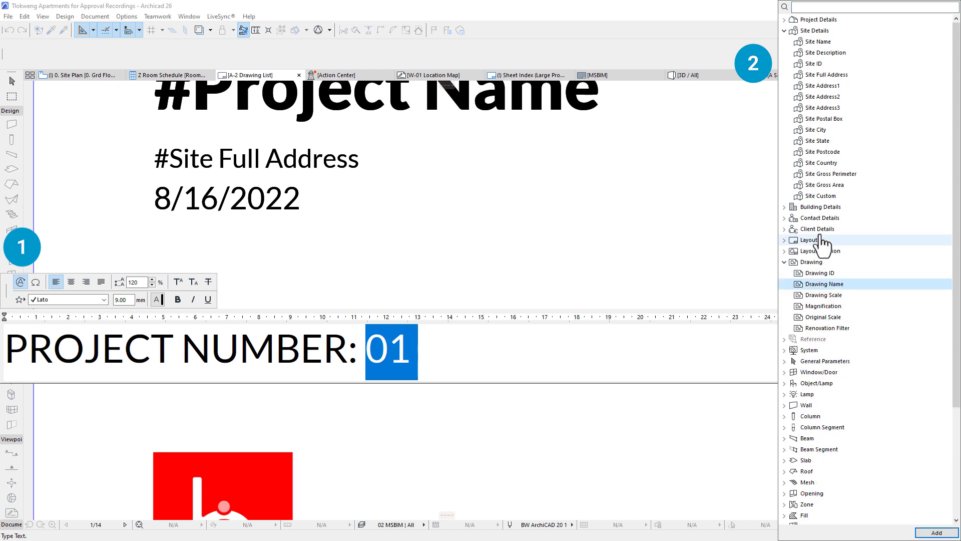
left_click(785, 31)
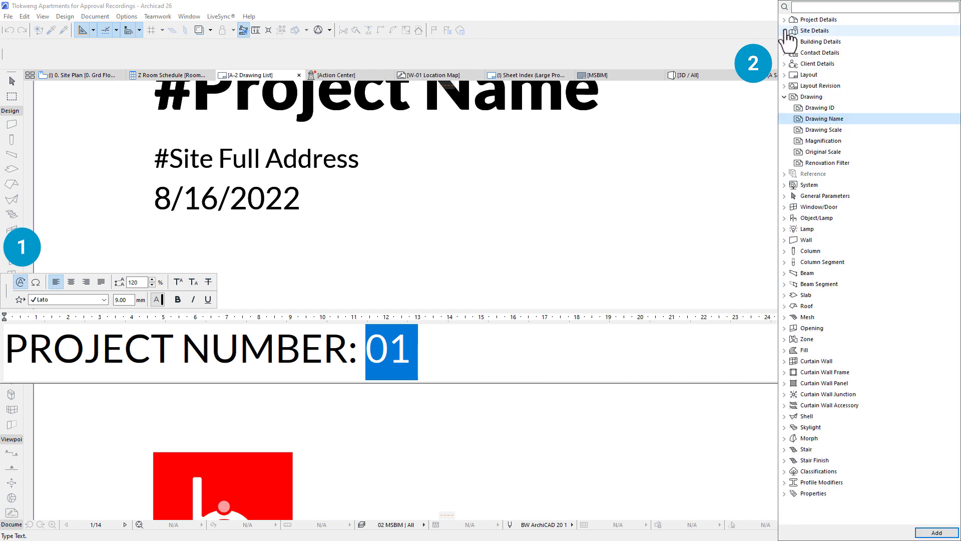
left_click(785, 20)
left_click(801, 75)
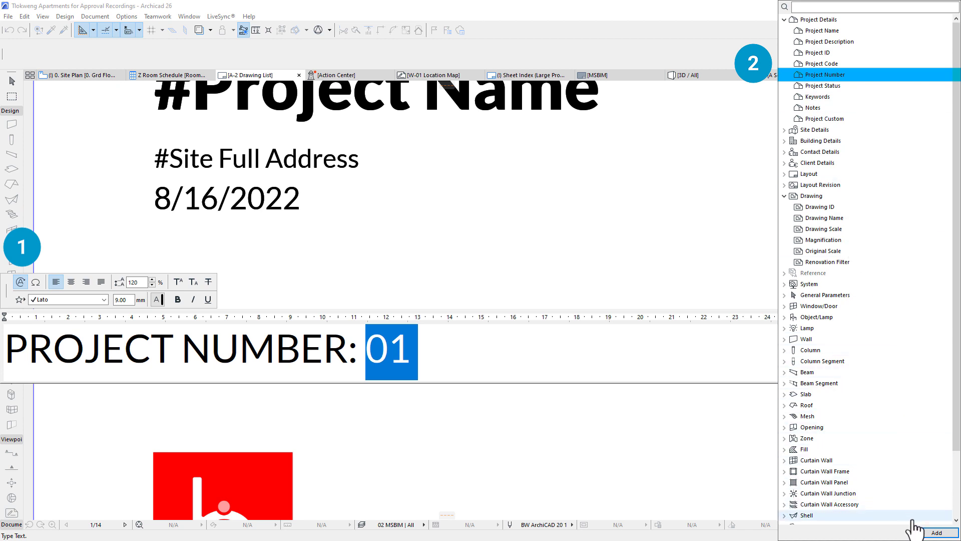
left_click(937, 532)
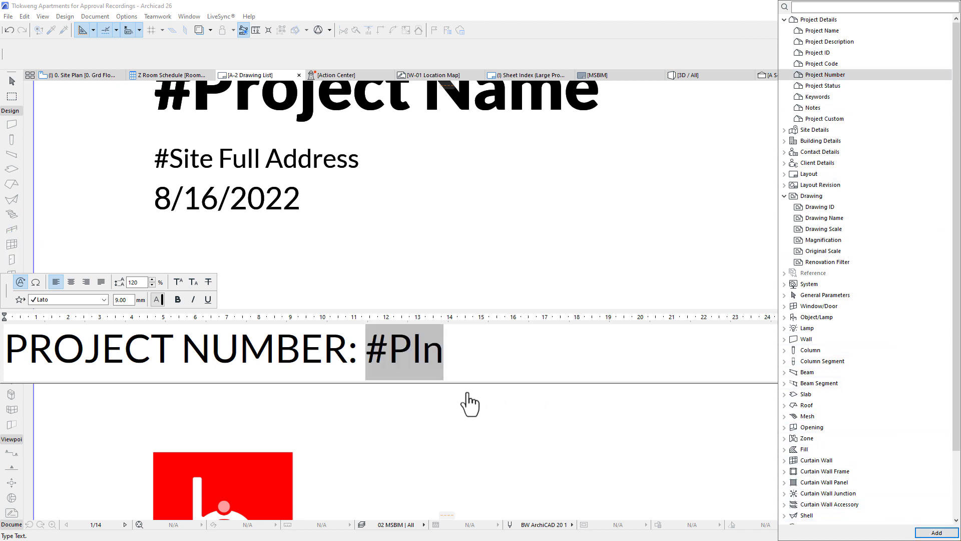
left_click(412, 423)
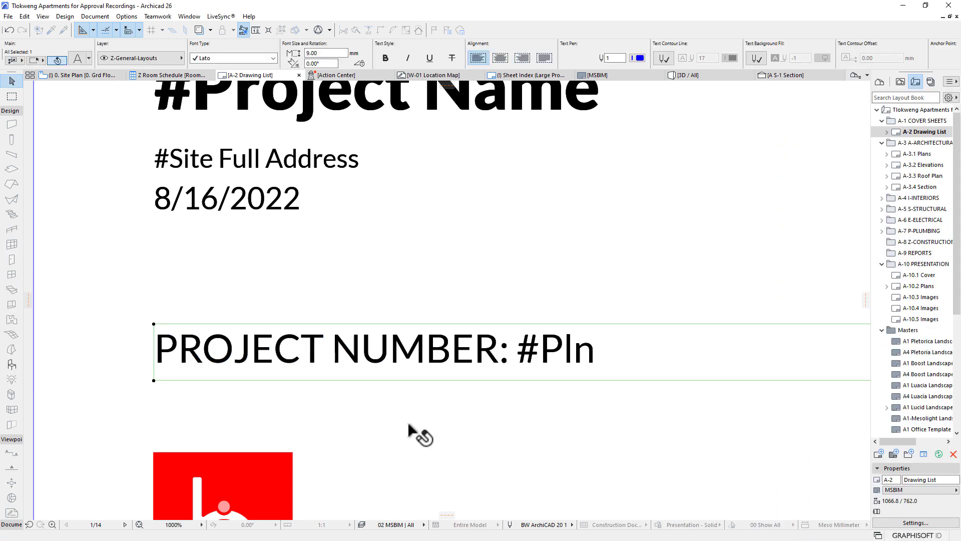
Step: Open the Project Info dialog, place it beside the title block, and set the Project Name to "TLOKWENG MULTI RESIDENTIAL"
scroll(266, 405, "down", 3)
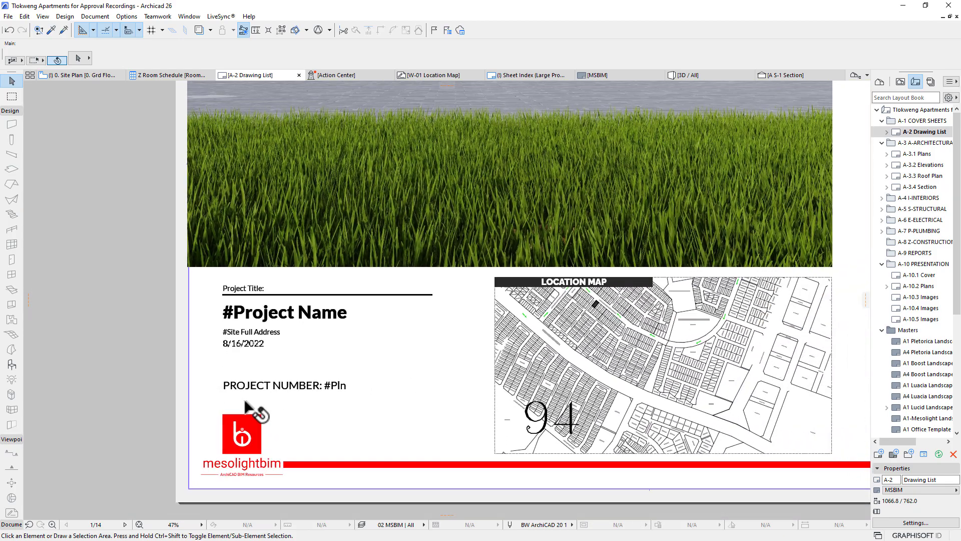
scroll(149, 396, "up", 2)
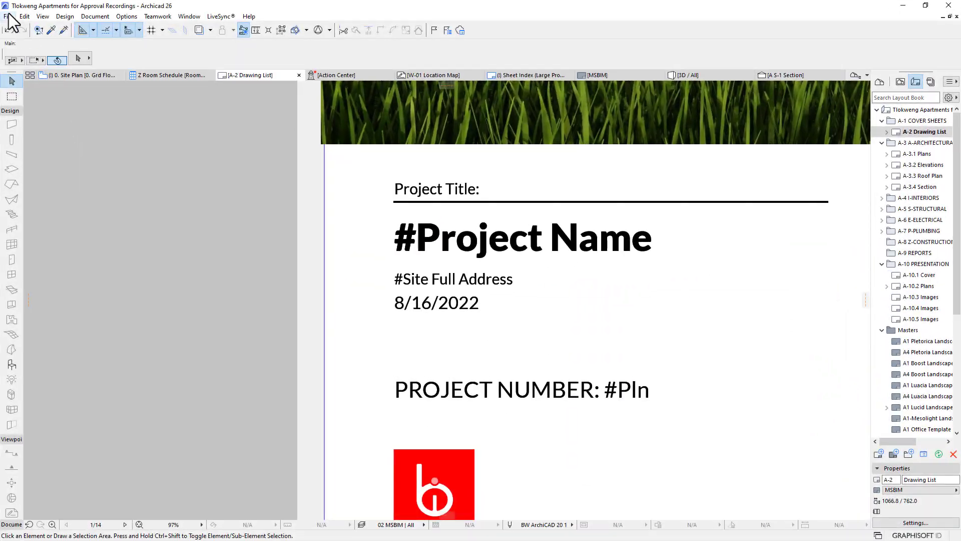
left_click(8, 17)
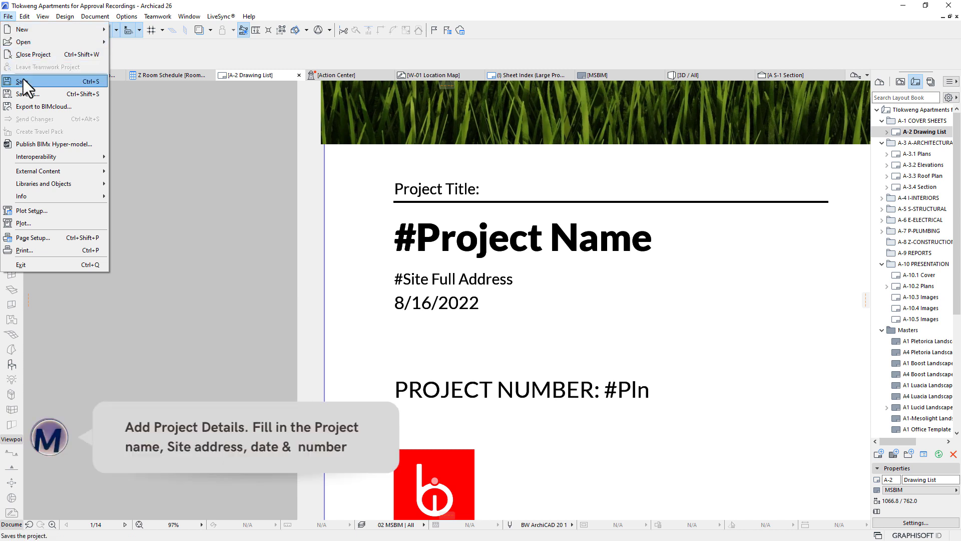
mouse_move(36, 196)
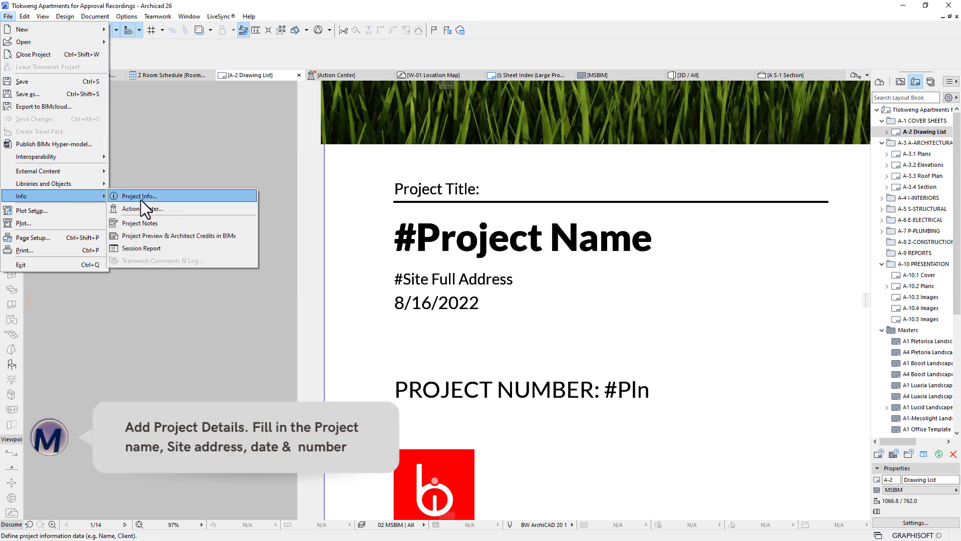
left_click(140, 198)
left_click_drag(449, 125, 154, 176)
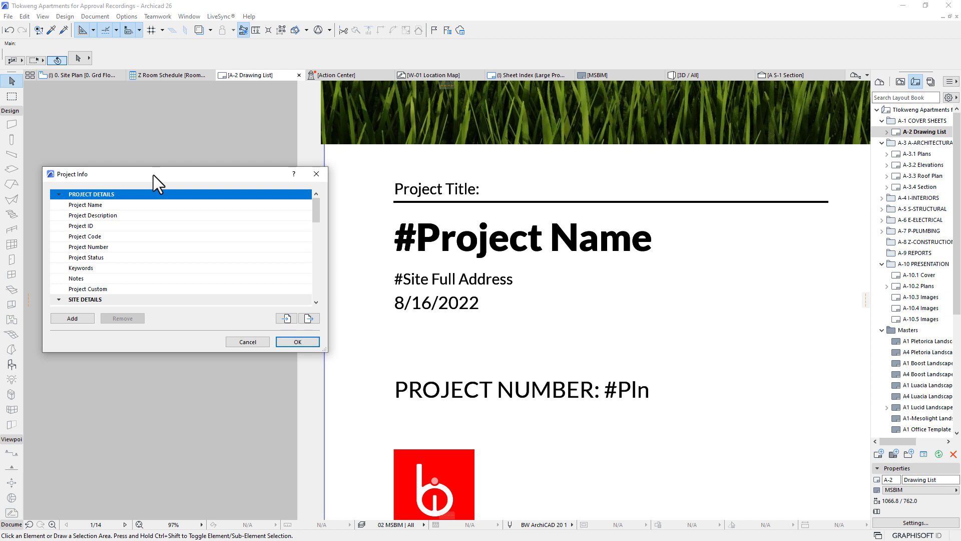
left_click(130, 206)
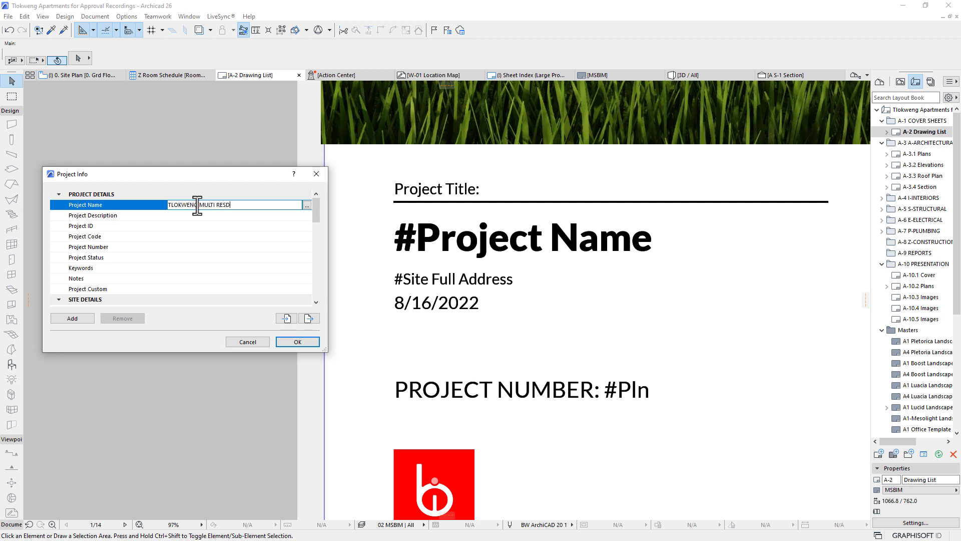
type("TLOKWENG MULTI RESIDENTIAL")
Step: Switch to the Cover Sheet spreadsheet in Google Sheets and copy the text "New proposed construction of multi-family two story building."
left_click(184, 215)
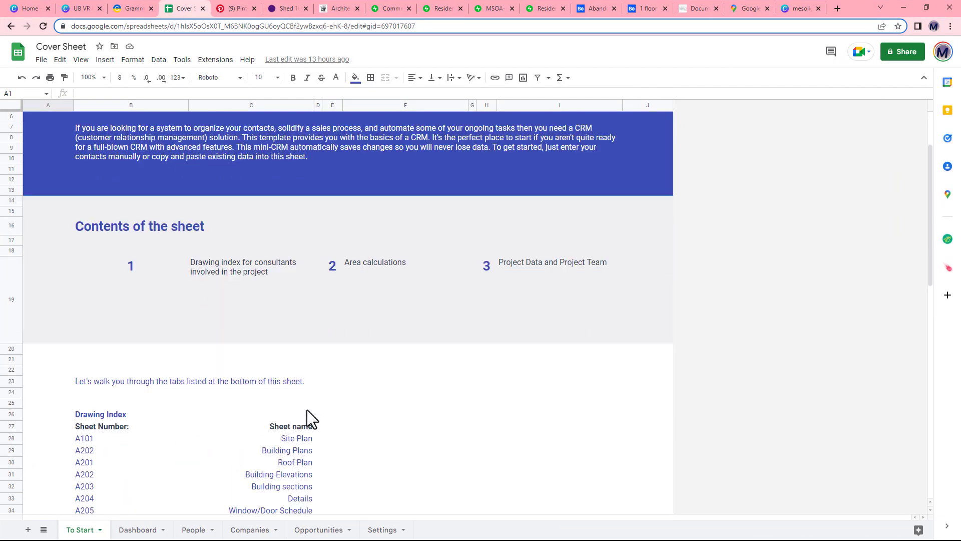
scroll(308, 410, "down", 7)
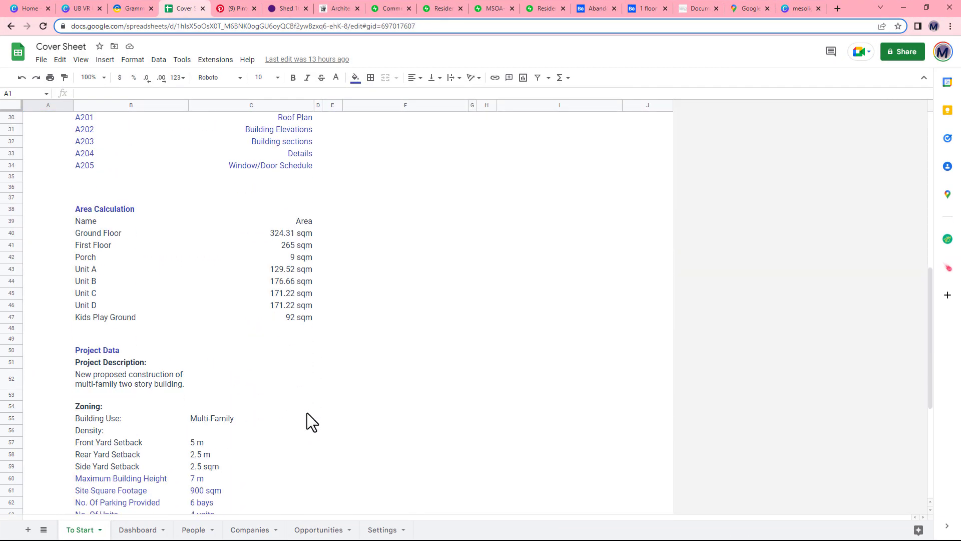
scroll(307, 412, "down", 1)
left_click(131, 341)
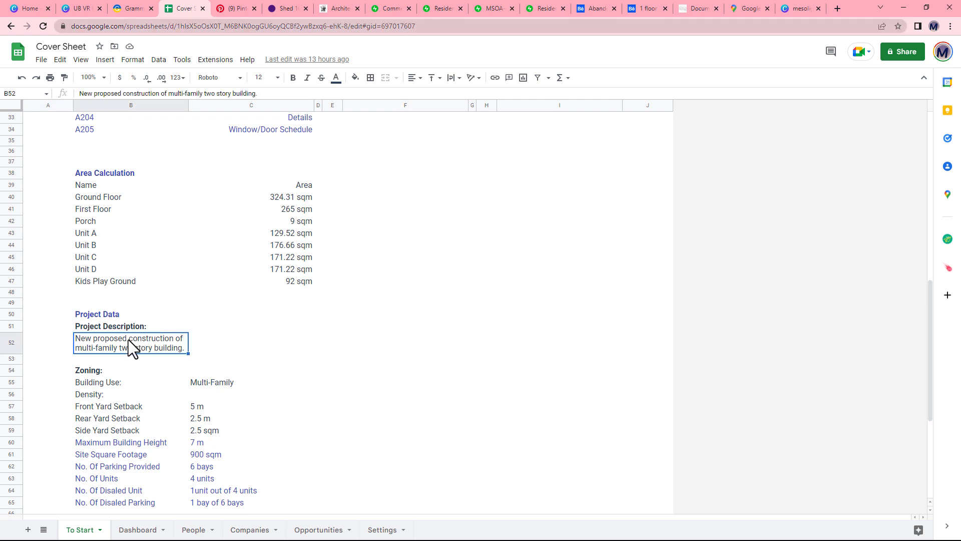
double_click(101, 342)
triple_click(101, 342)
key("ctrl+c")
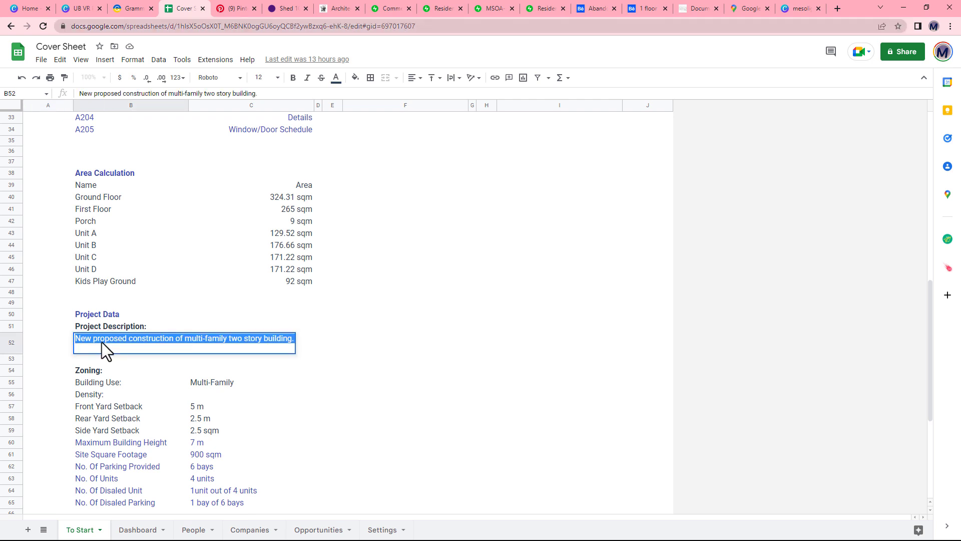
right_click(218, 342)
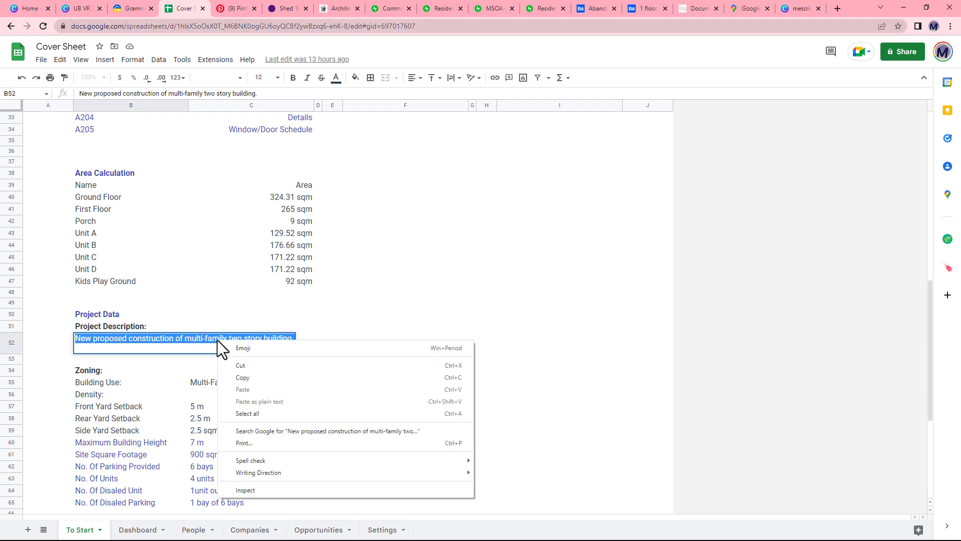
left_click(246, 380)
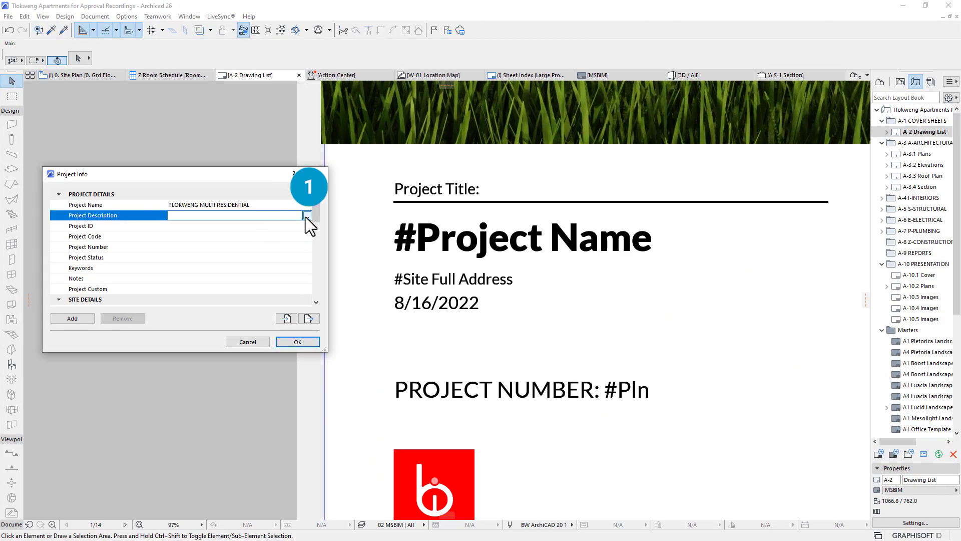
Step: Switch back to Archicad and paste the copied description text into the Project Description field
left_click(307, 216)
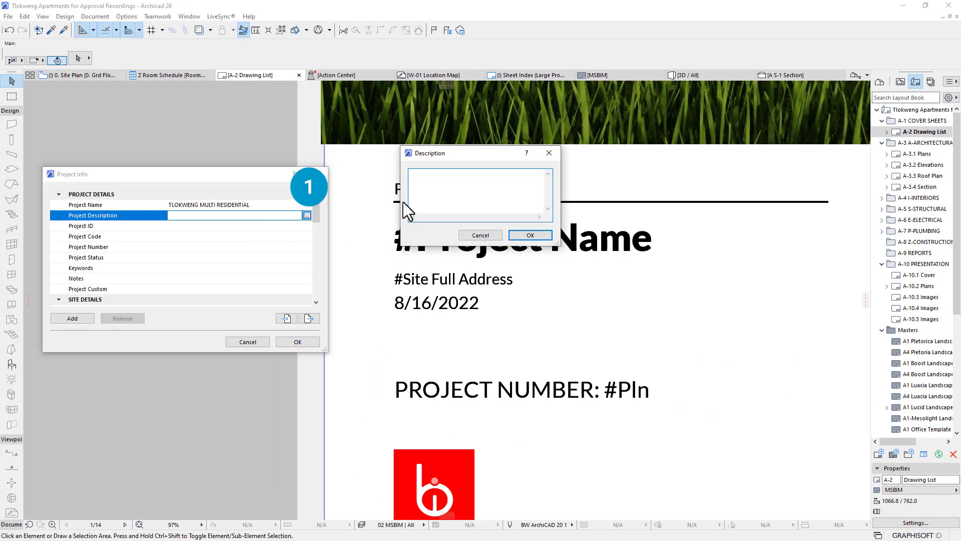
right_click(426, 184)
left_click(449, 206)
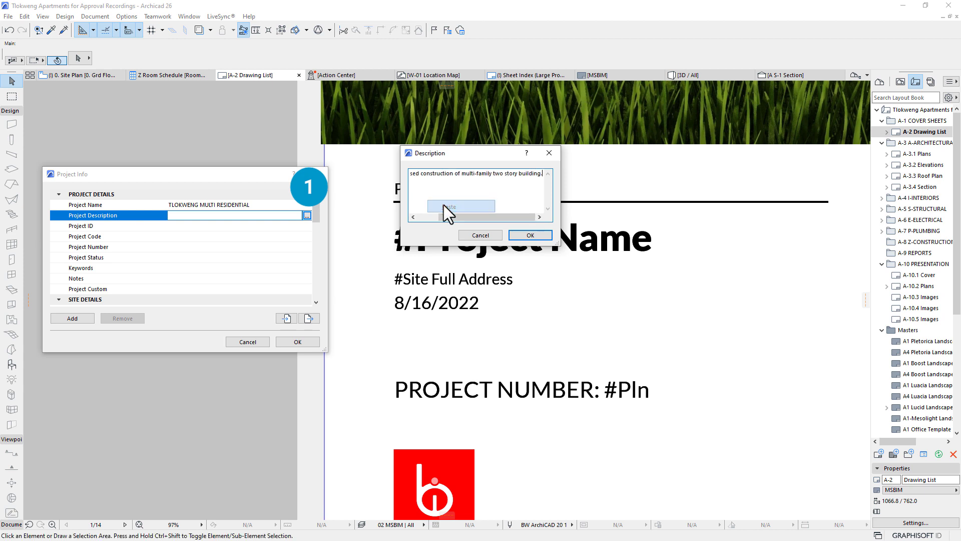
left_click(531, 234)
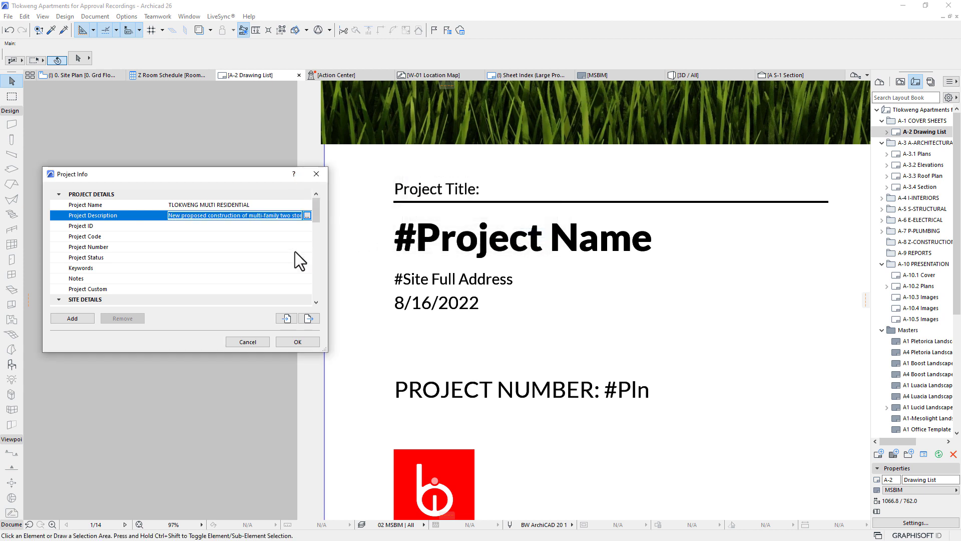
Step: Set both the Project ID and the Project Code to "MS-01"
left_click(191, 226)
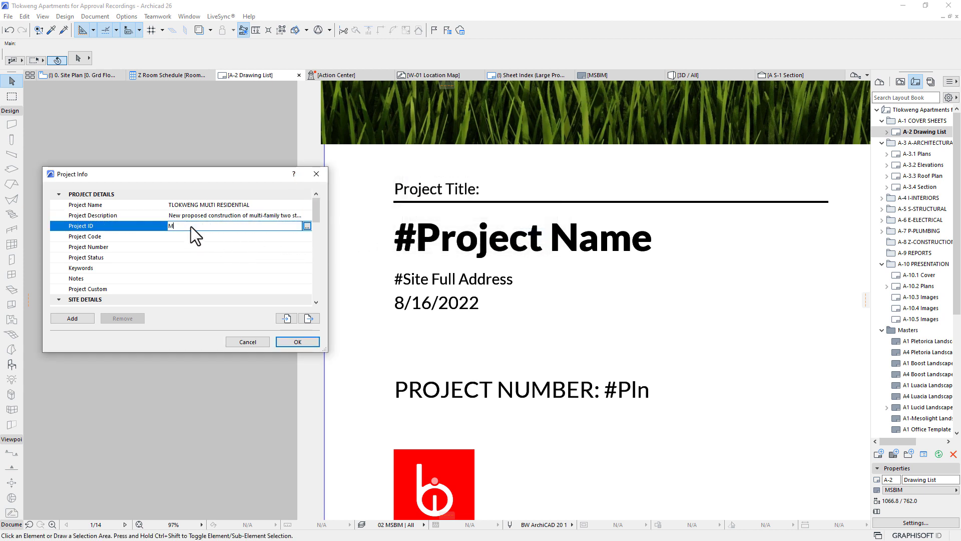
type("MS-01")
left_click(177, 236)
type("MS-10")
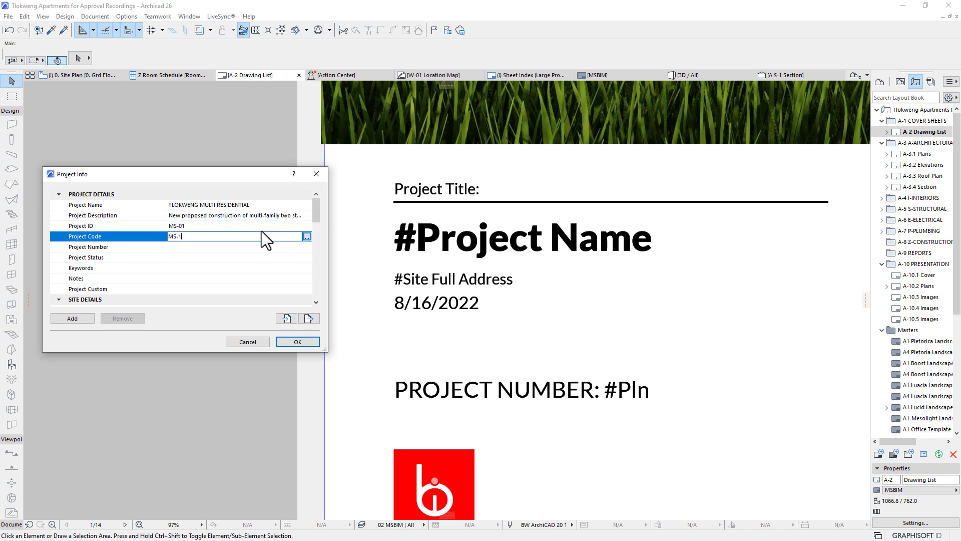
key("BackSpace")
type("01")
Step: Set the Project Number to "011-22" and the Project Status to "Council Approval / Building Permit"
left_click(177, 250)
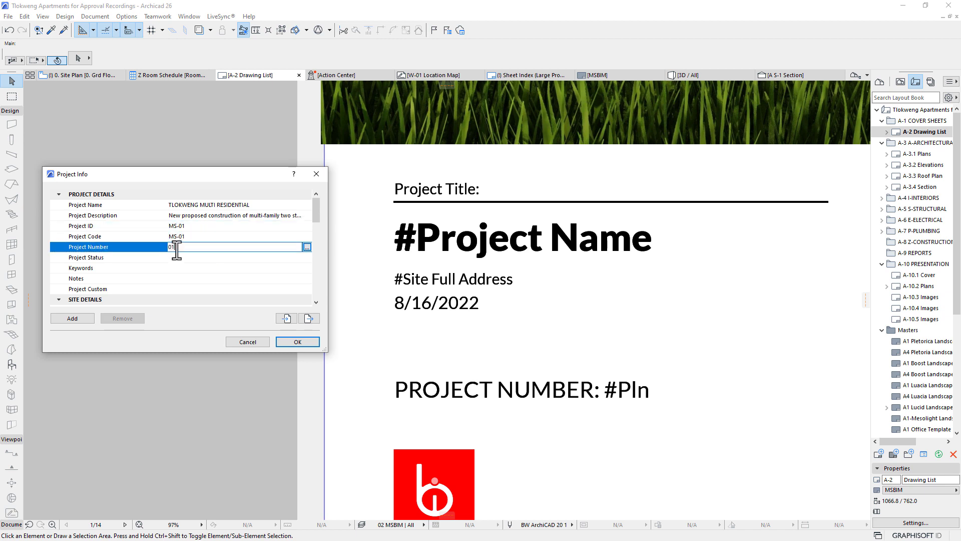
left_click(179, 259)
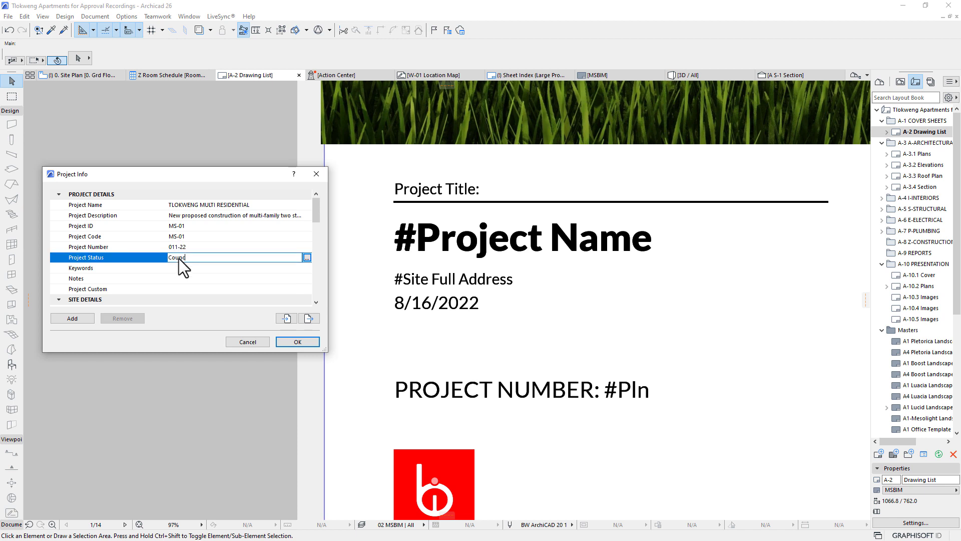
type("Council Approval / Building Permit")
Step: Open the Site Full Address in Site Details and fill in the plot address and the postal box
scroll(166, 281, "down", 2)
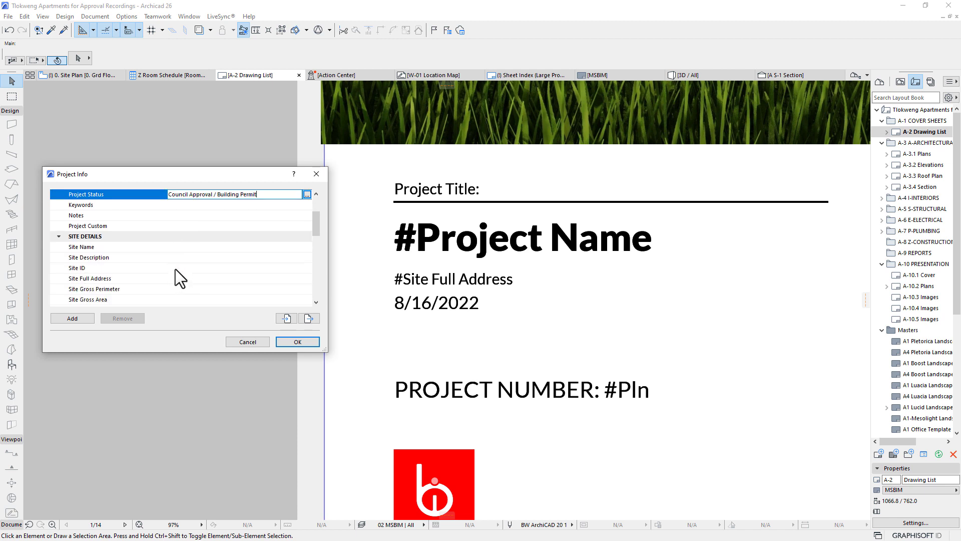
scroll(148, 260, "down", 1)
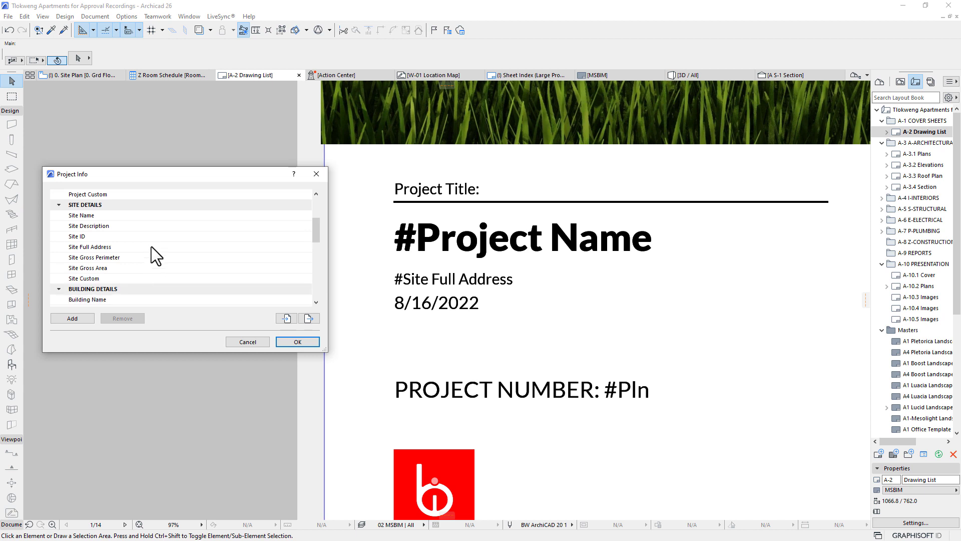
left_click(197, 247)
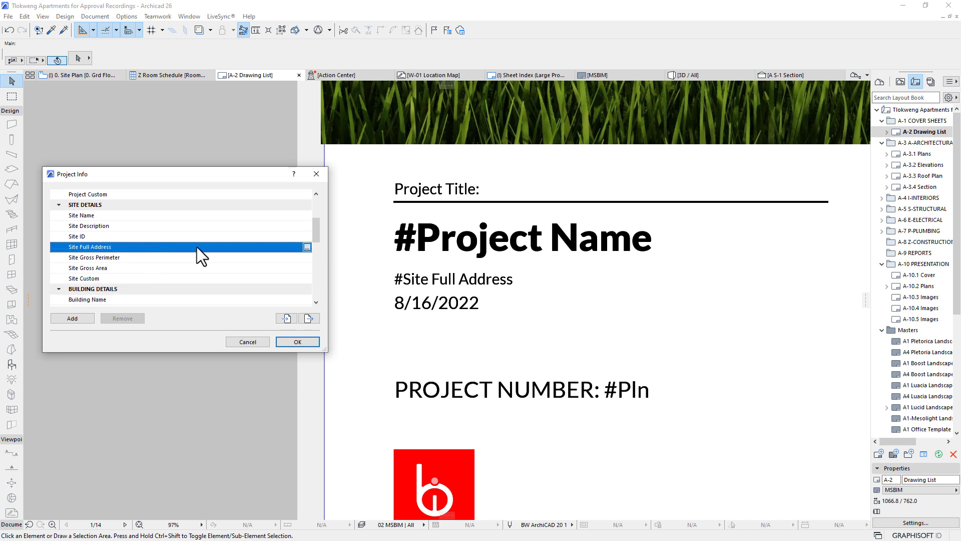
left_click(307, 247)
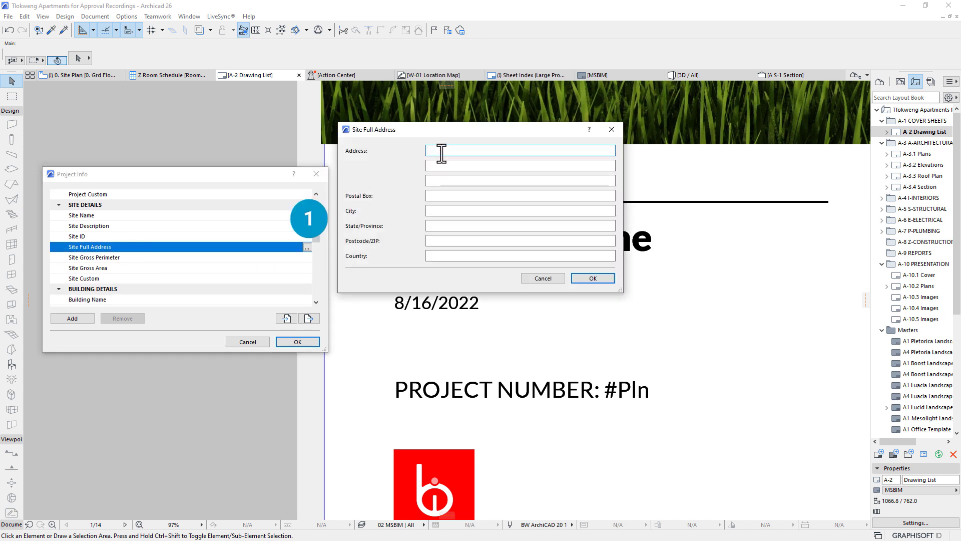
type("Plot 5021")
left_click(440, 166)
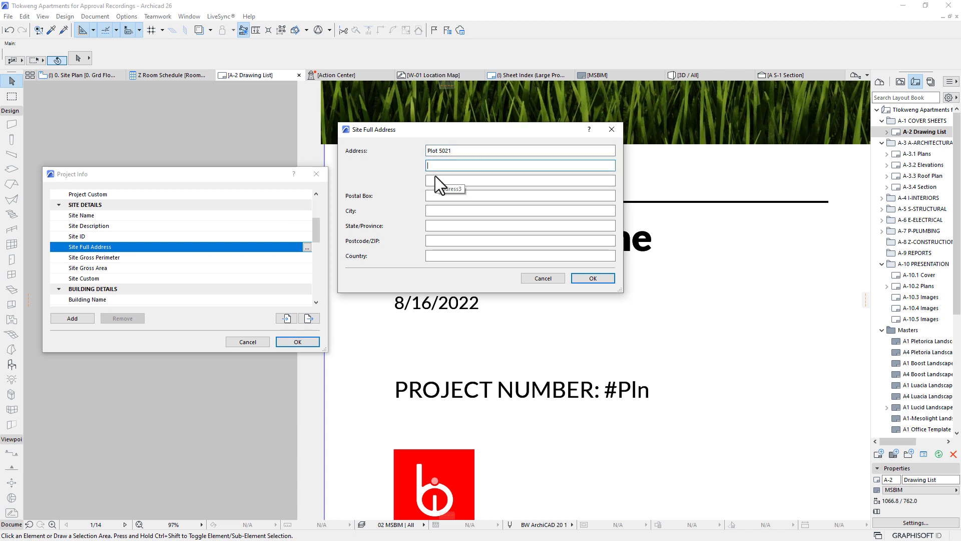
left_click(433, 197)
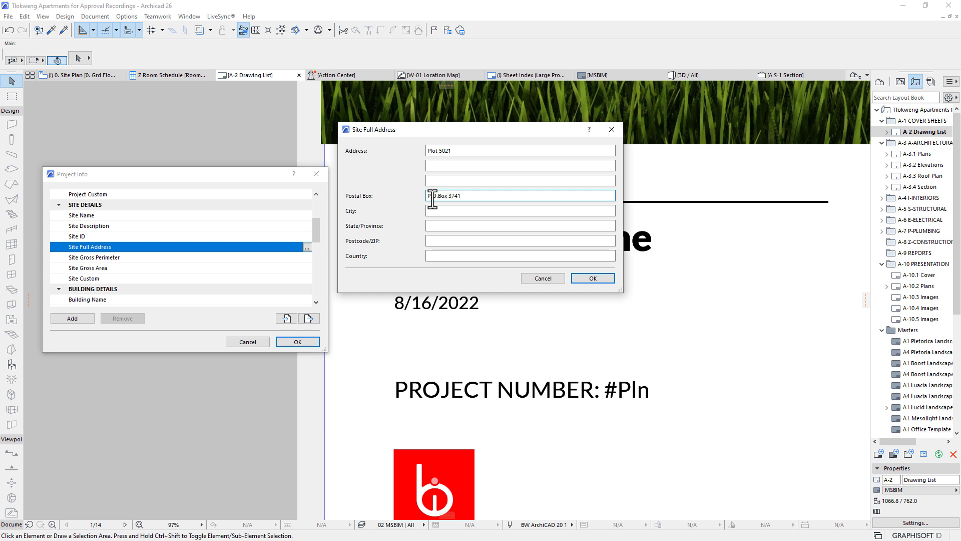
Step: Complete the Site Full Address with the city, state or province, postcode and country, and accept it
left_click(434, 210)
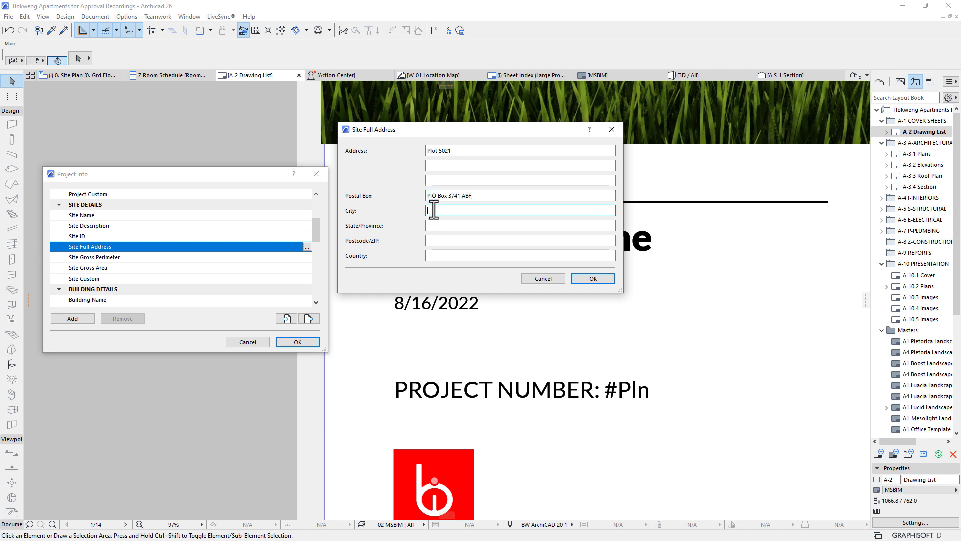
type("Gaborone")
left_click(435, 225)
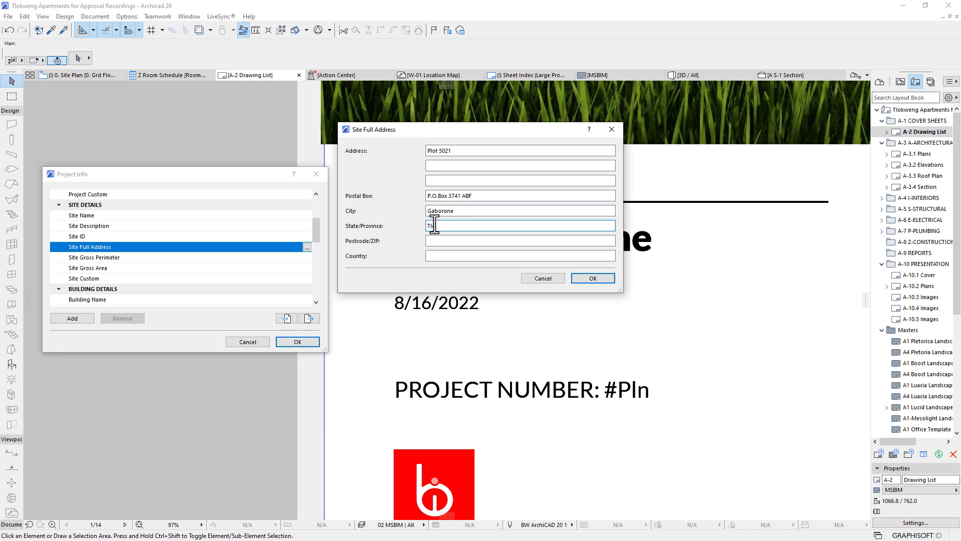
left_click(439, 240)
type("371")
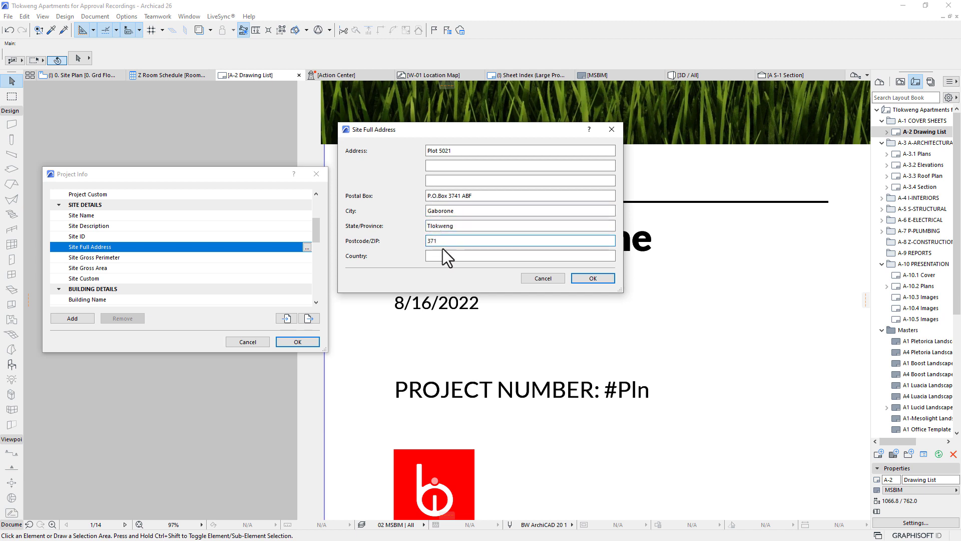
left_click(445, 255)
type("Botswan")
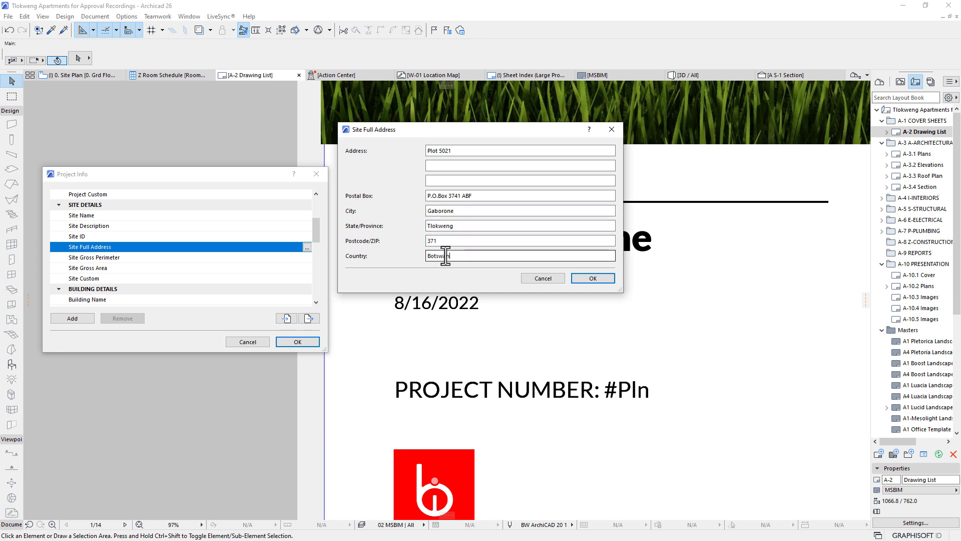
type("a")
left_click(581, 278)
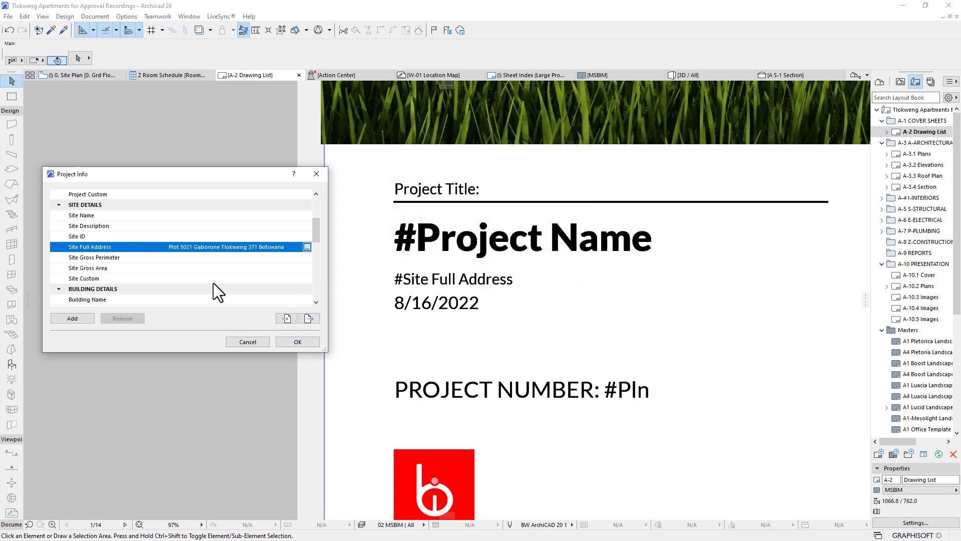
Step: Apply the Project Info entries and check the autotexts in the cover sheet's title area
scroll(213, 284, "down", 1)
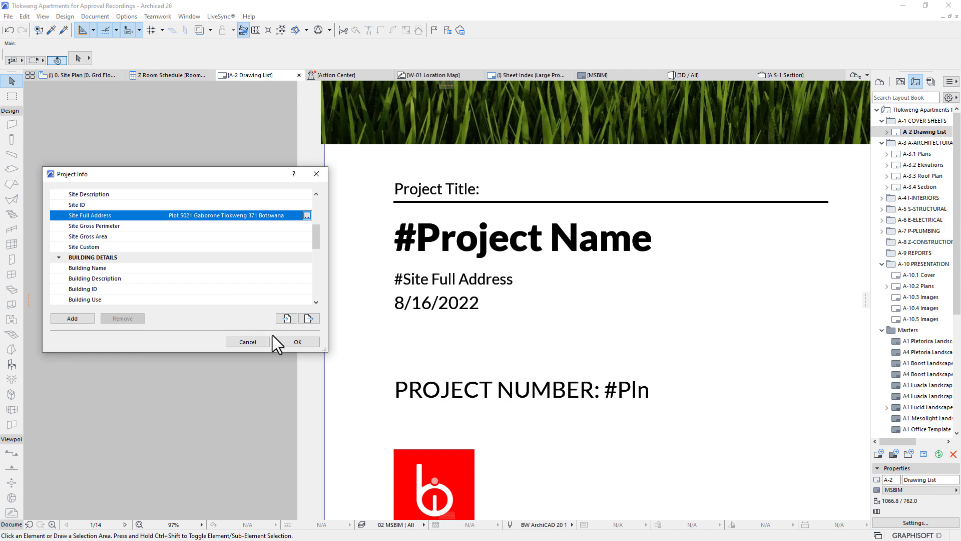
left_click(286, 338)
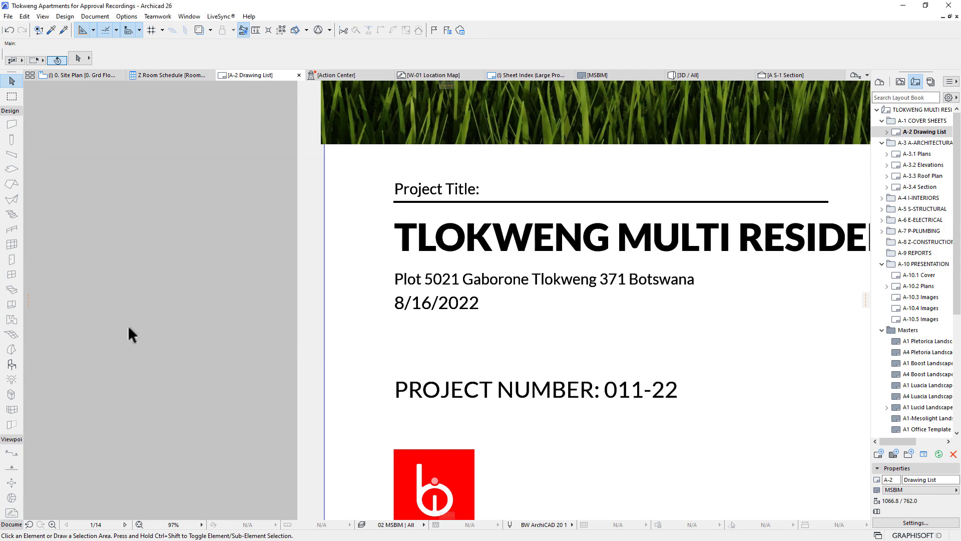
scroll(129, 327, "down", 3)
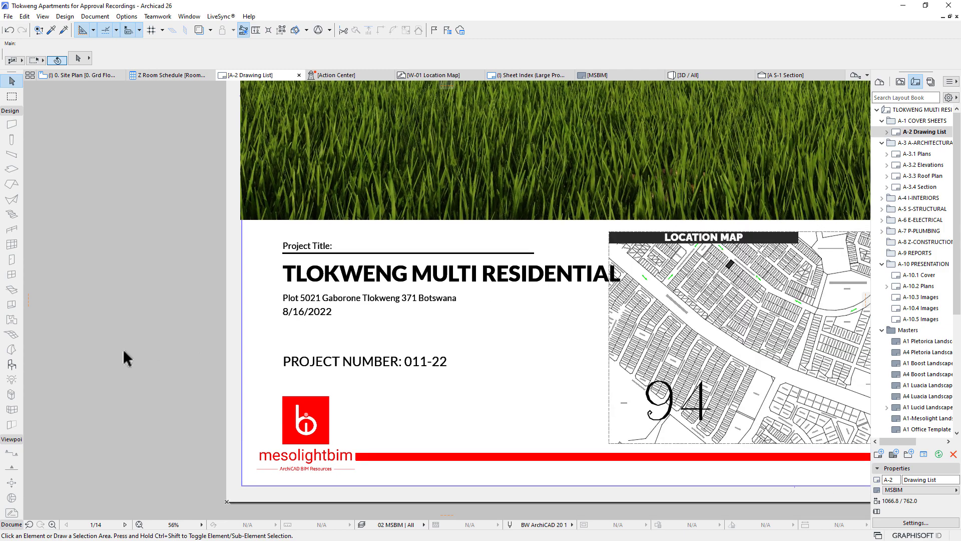
scroll(124, 350, "down", 2)
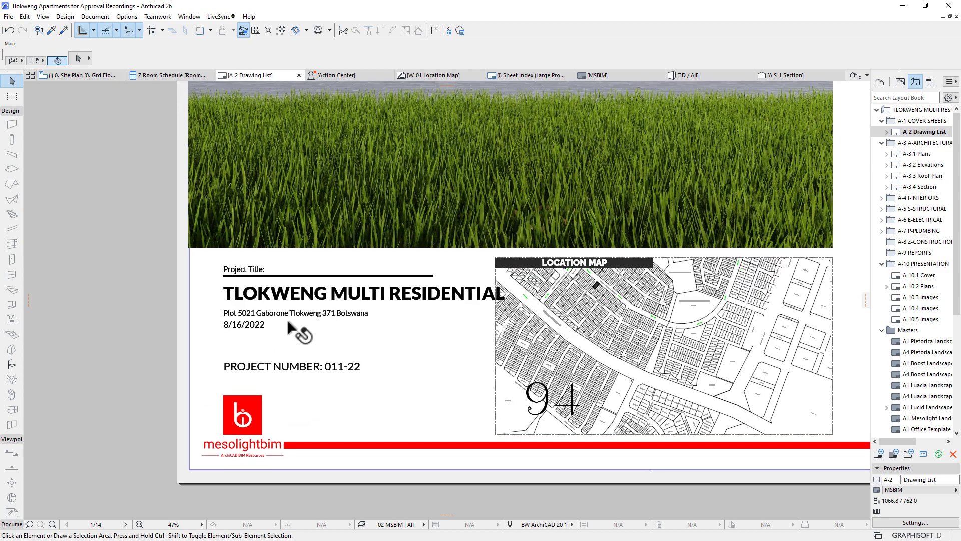
scroll(299, 331, "up", 1)
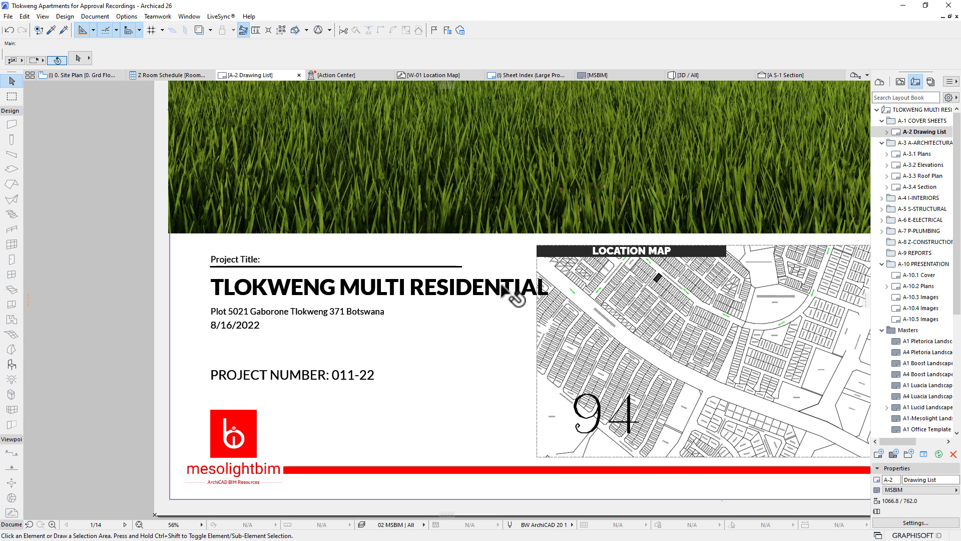
Step: Shorten the Project Name in Project Info to "TLOKWENG APARTMENTS" and apply it to the cover sheet's title
scroll(301, 296, "up", 2)
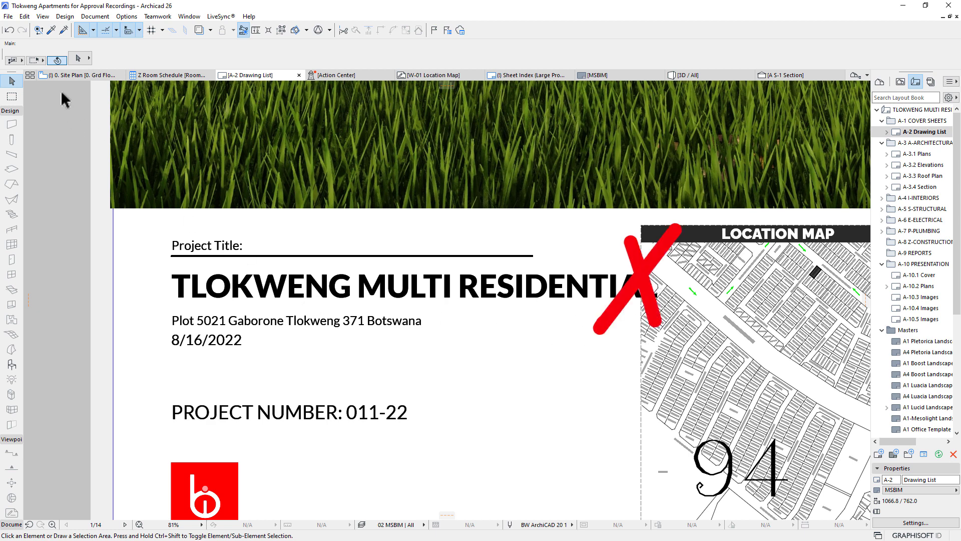
left_click(8, 16)
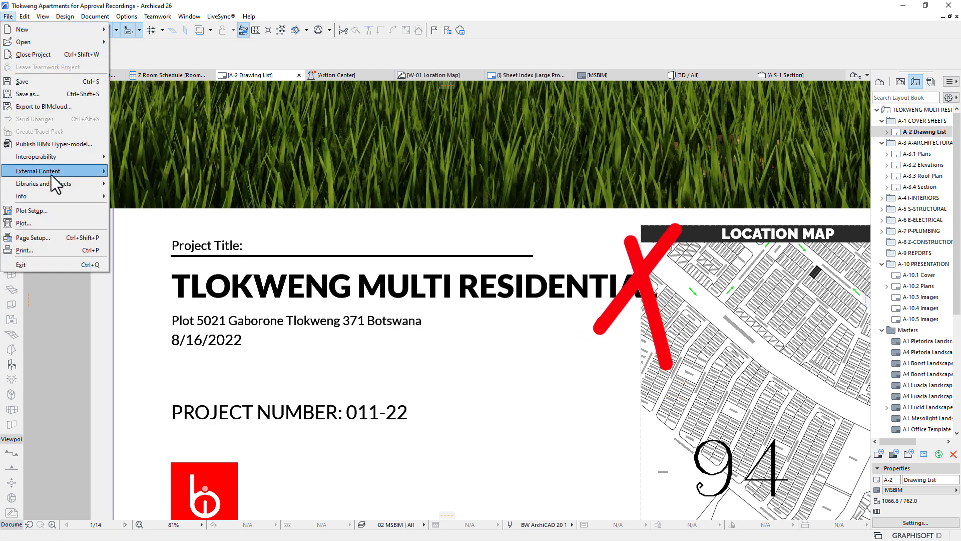
mouse_move(52, 193)
left_click(128, 197)
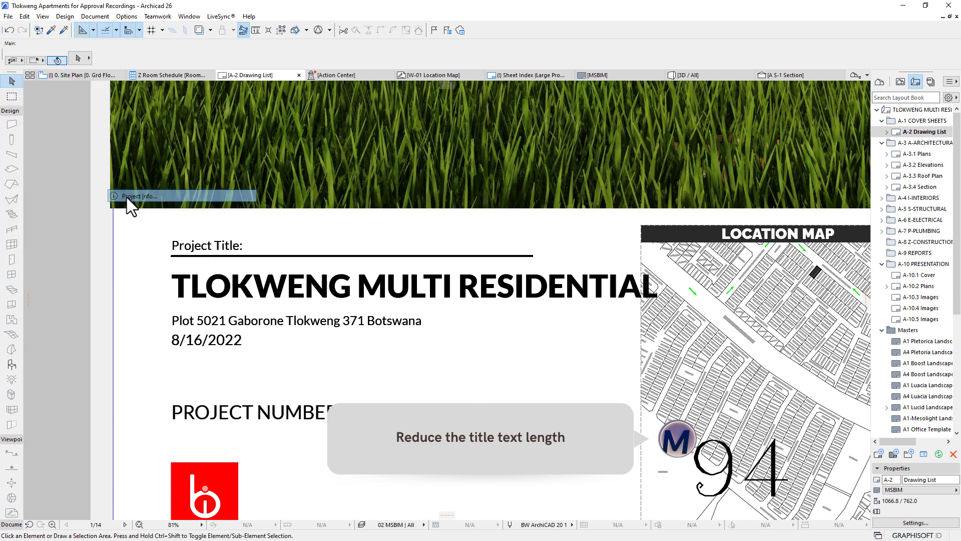
left_click(213, 206)
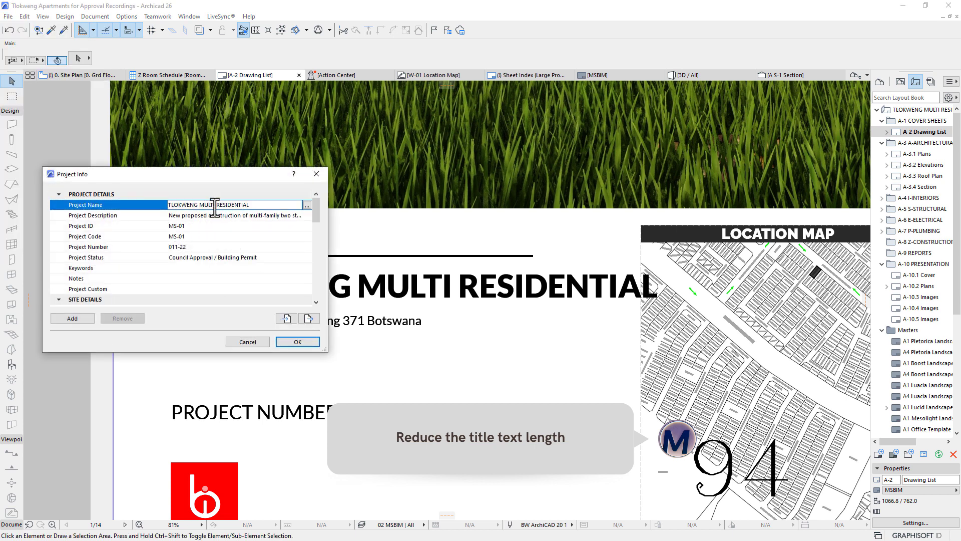
left_click_drag(256, 207, 211, 204)
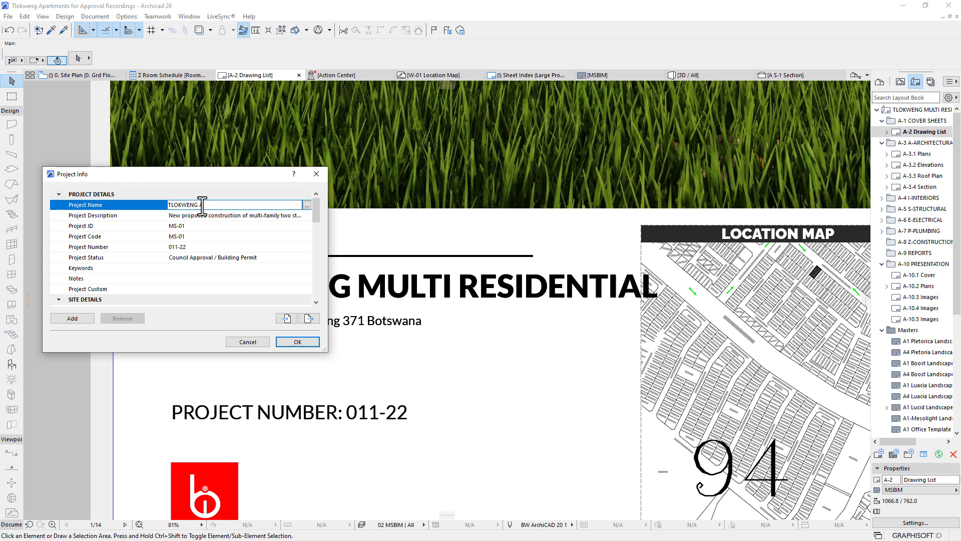
type("ARTMENTS")
left_click(295, 342)
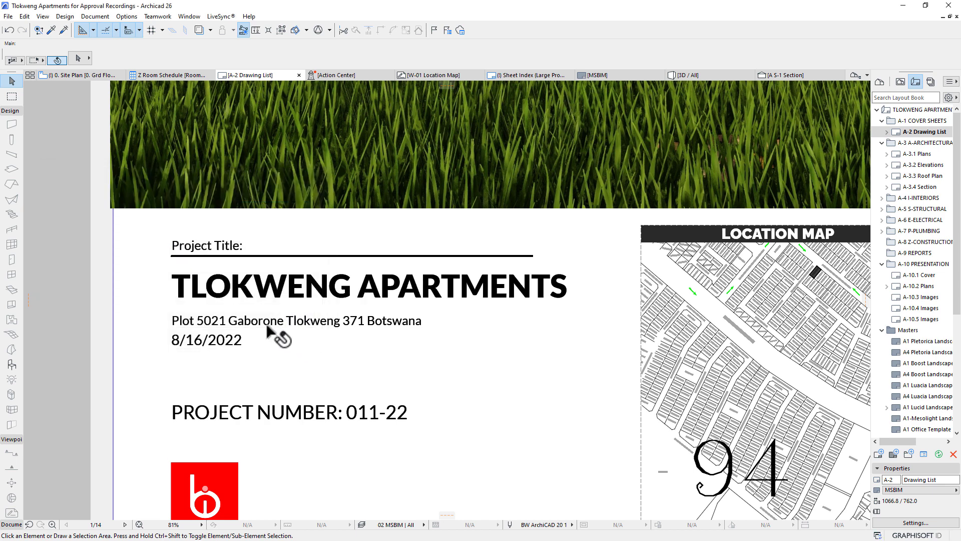
scroll(215, 321, "down", 2)
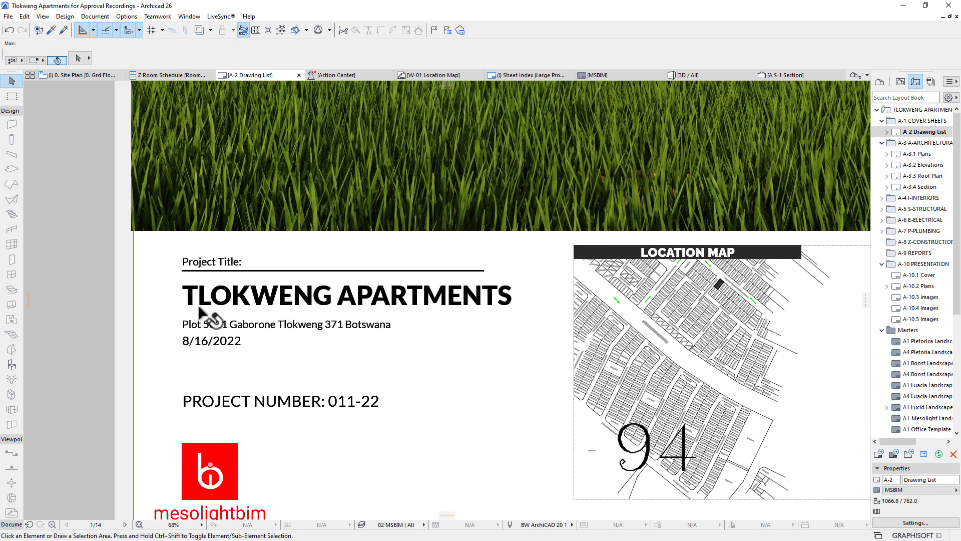
scroll(200, 311, "down", 1)
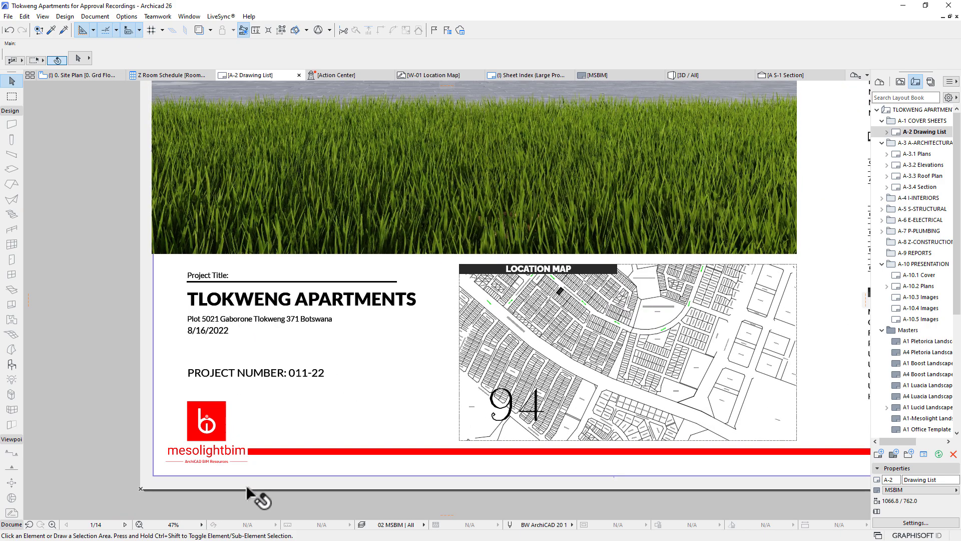